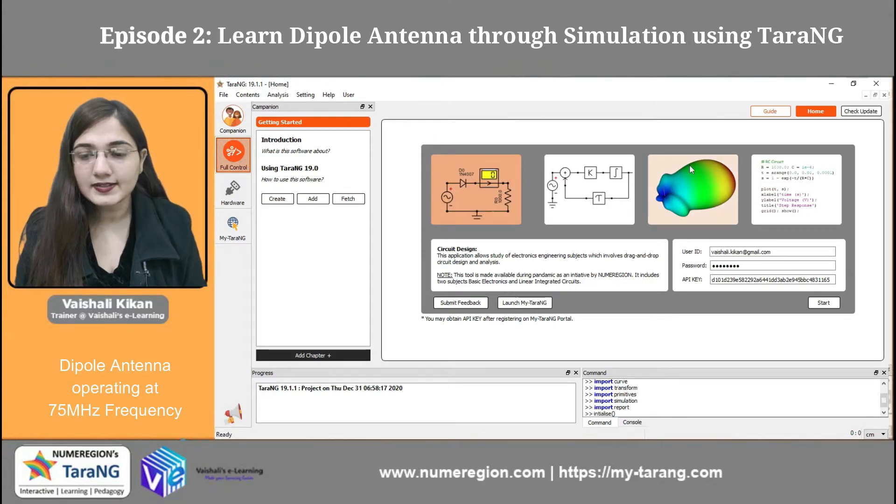
# Step: Start the CAD Design application and create a straight copper wire from (0, 0, -100) to (0, 0, 100) cm with diameter 1.0
pyautogui.click(681, 187)
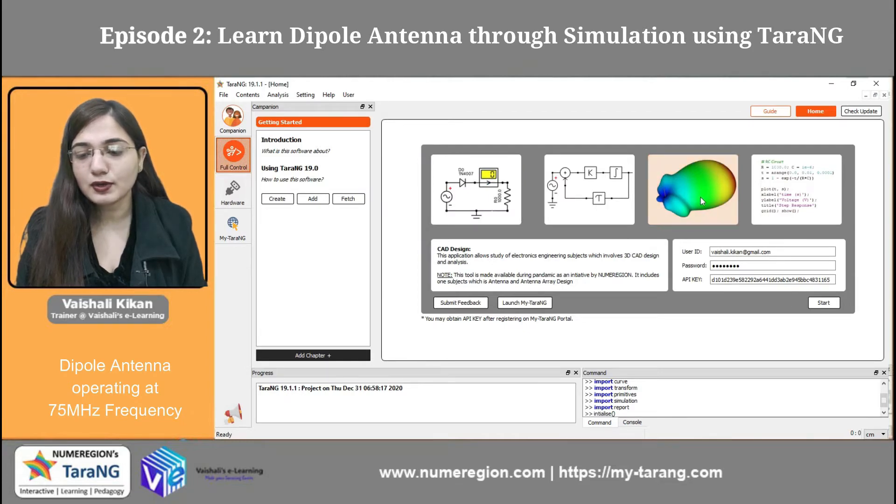
pyautogui.click(824, 303)
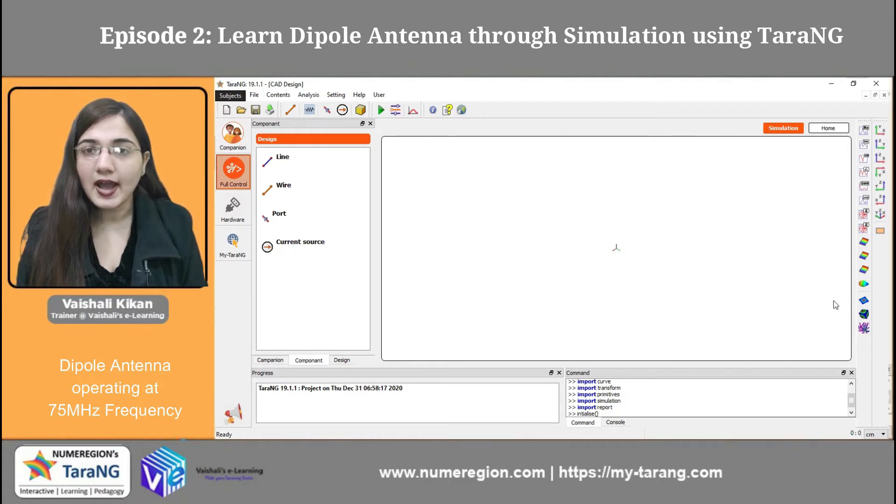
pyautogui.click(289, 111)
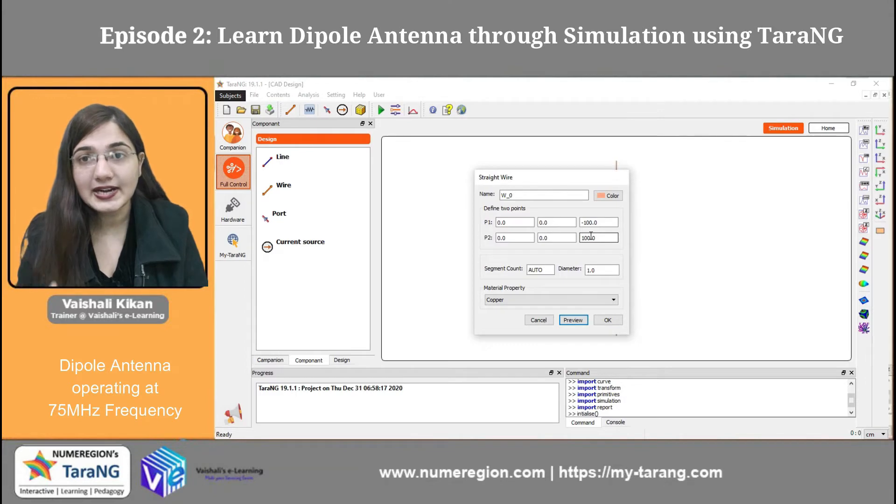
pyautogui.click(877, 436)
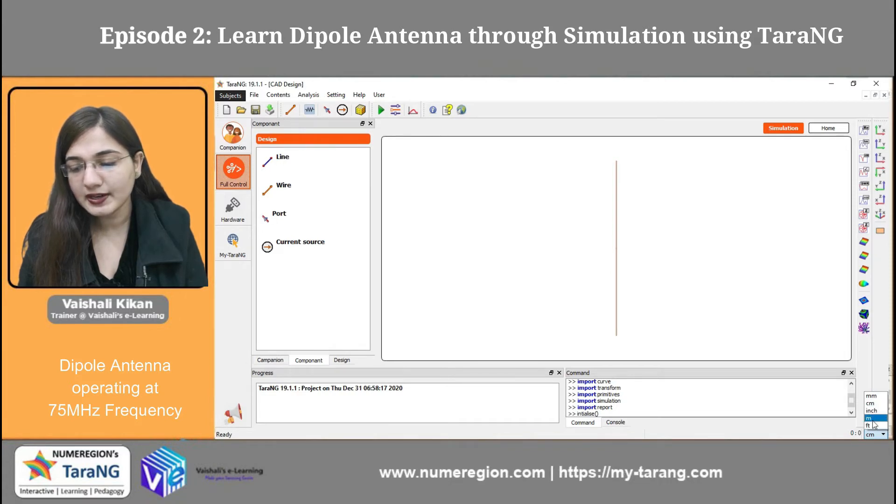
pyautogui.click(871, 404)
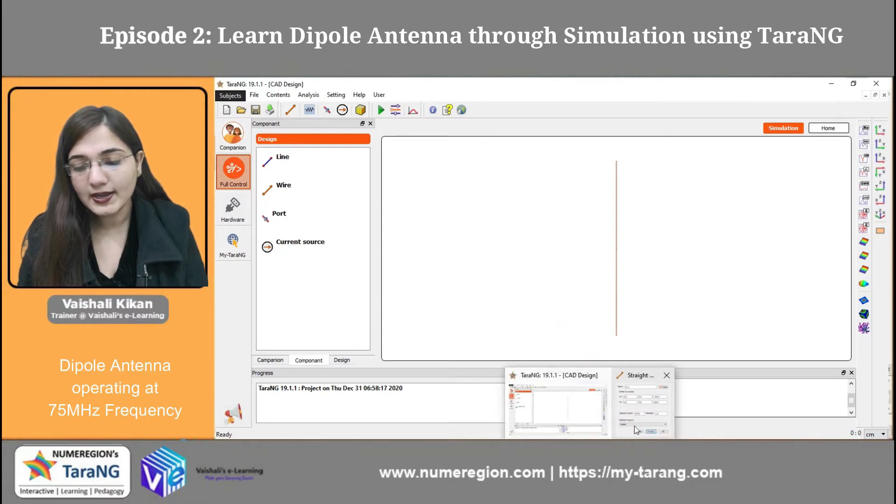
pyautogui.click(660, 397)
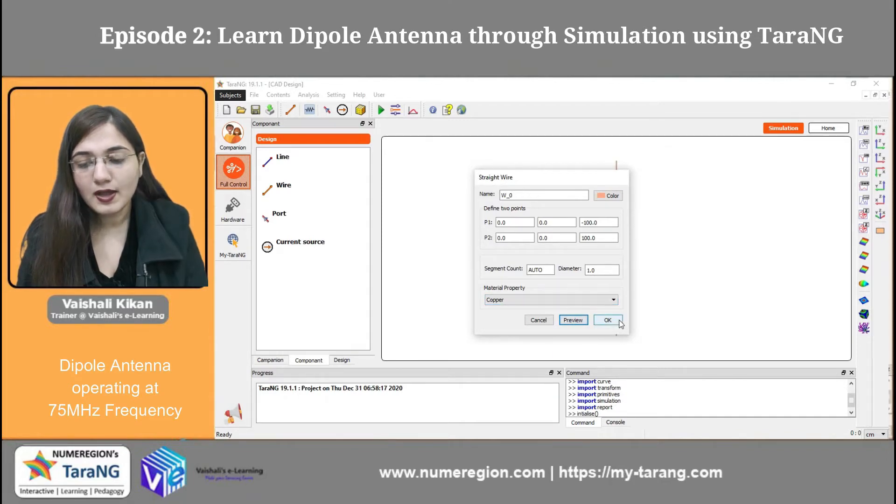
pyautogui.click(619, 322)
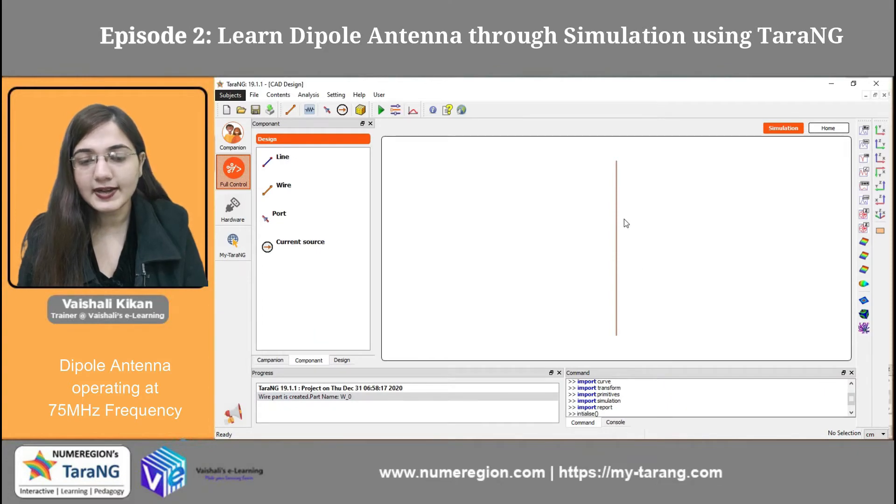
# Step: Place a port on the middle of the wire and set its location to X 0, Y 0, Z 0
pyautogui.click(328, 114)
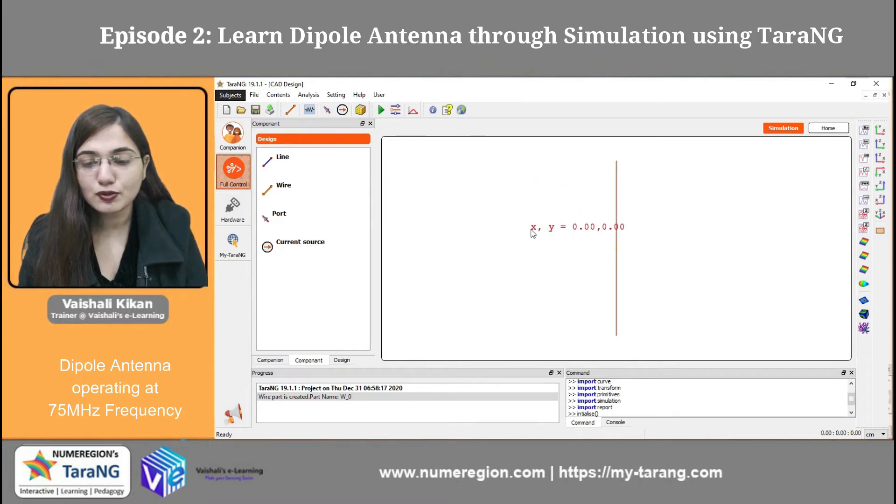
pyautogui.click(616, 245)
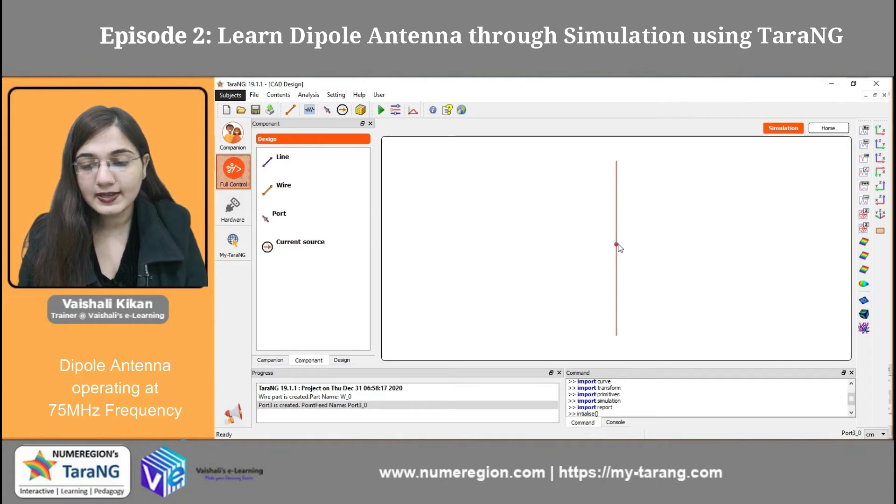
pyautogui.doubleClick(616, 246)
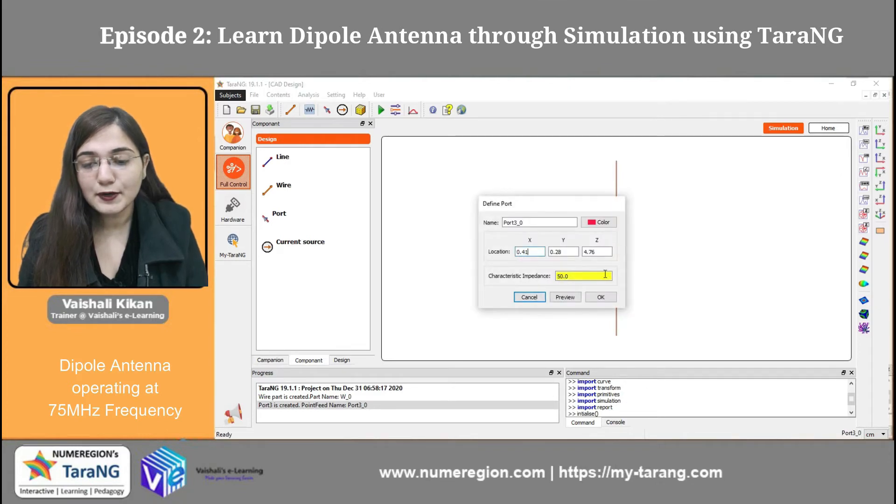
pyautogui.click(542, 252)
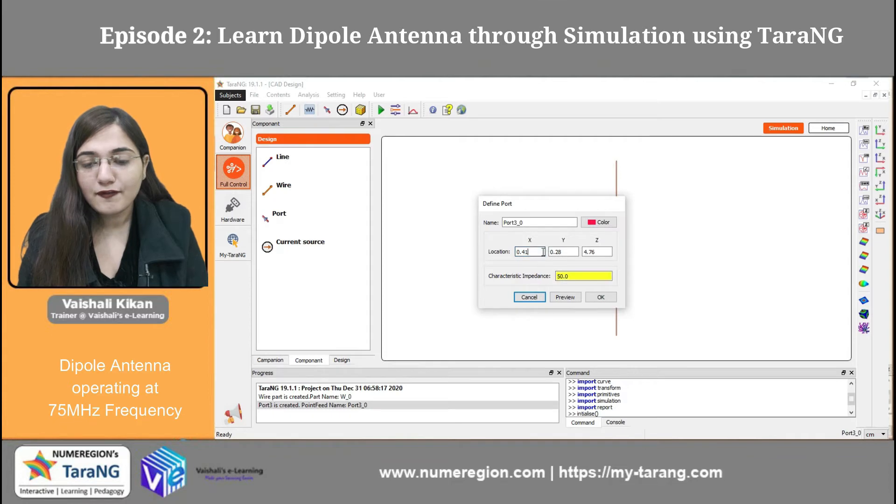
pyautogui.doubleClick(543, 252)
pyautogui.tripleClick(543, 252)
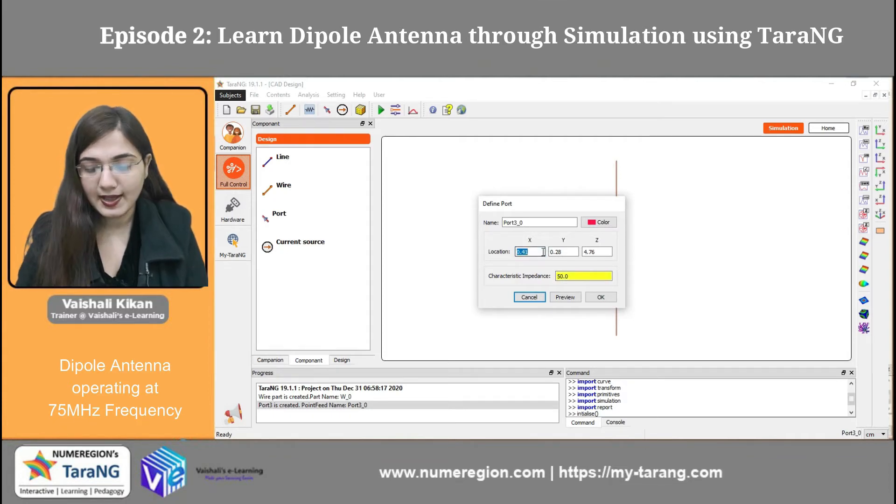
pyautogui.write('0')
pyautogui.tripleClick(570, 252)
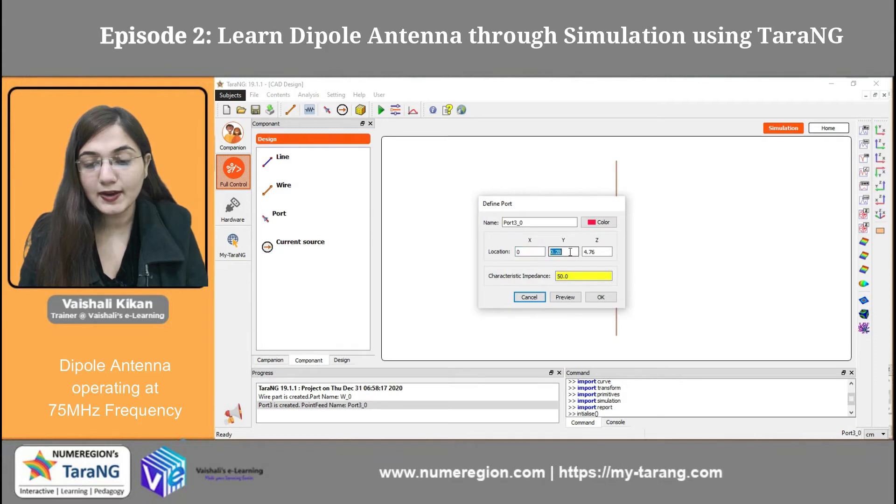
pyautogui.write('0')
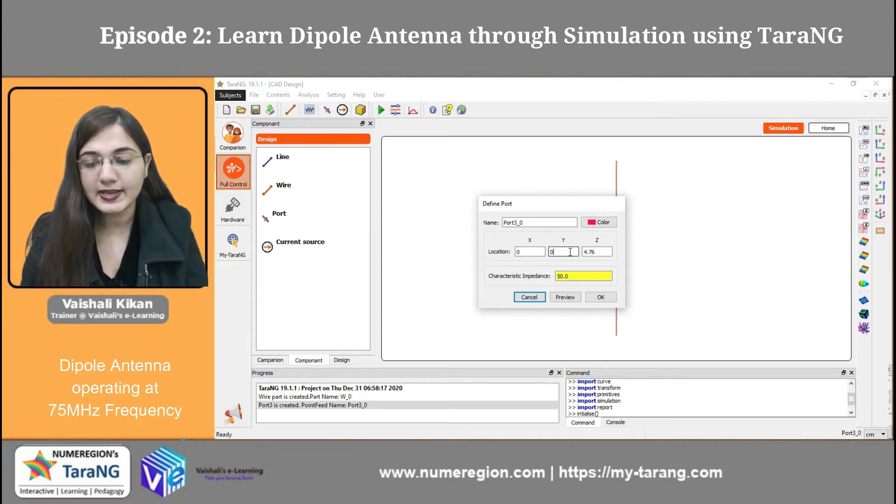
pyautogui.click(597, 252)
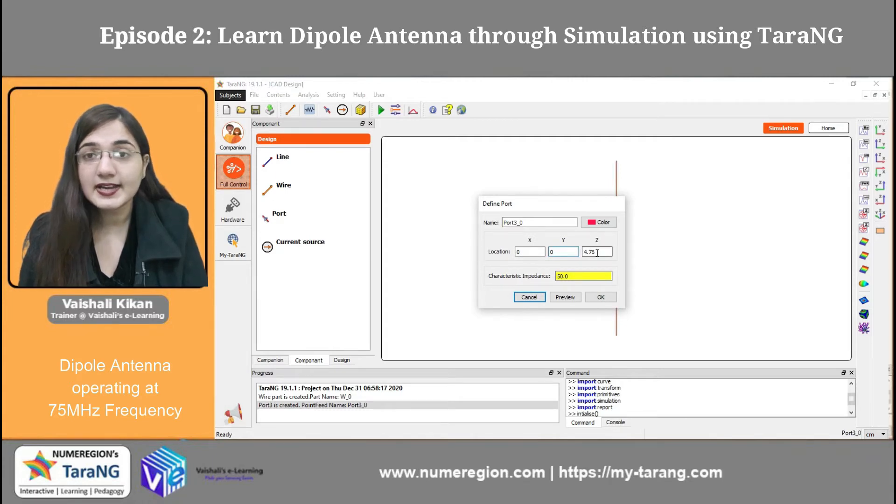
pyautogui.tripleClick(598, 253)
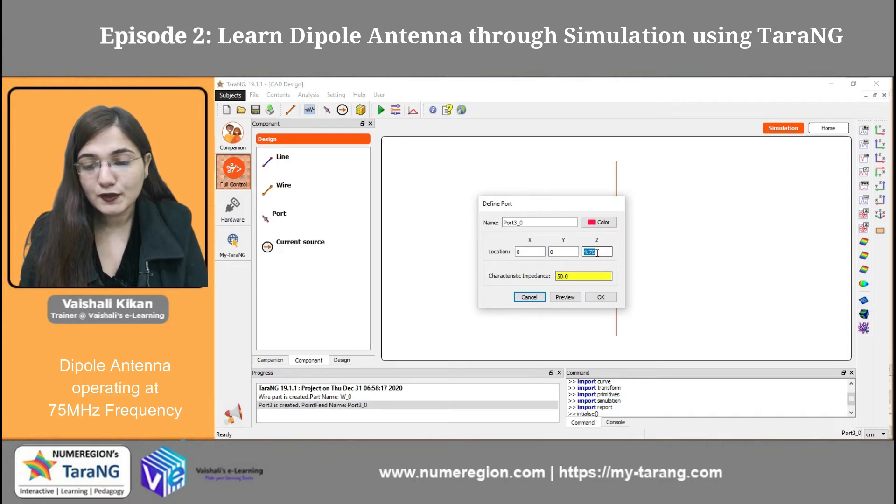
pyautogui.write('0')
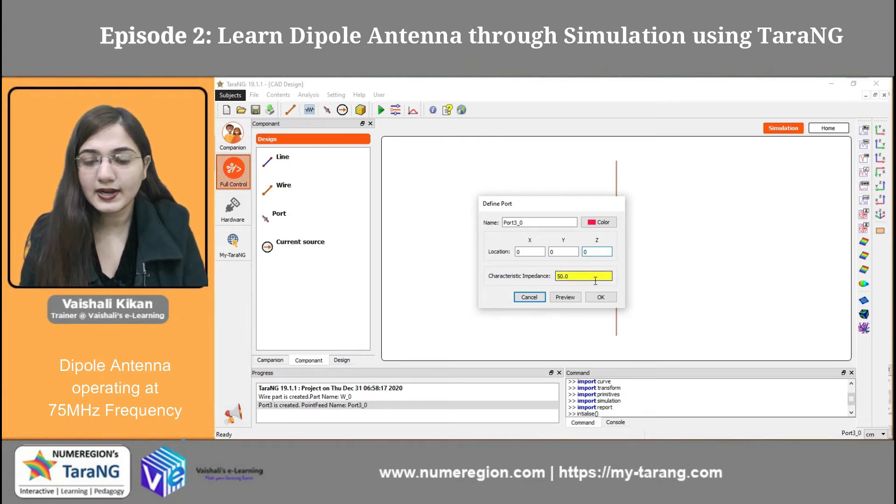
pyautogui.click(601, 298)
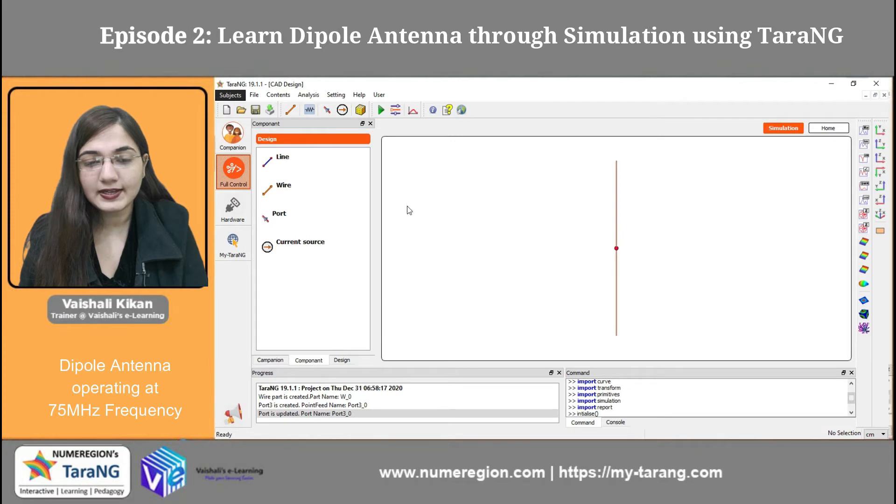
# Step: Set the linear frequency sweep's start to 25e6 and run the simulation
pyautogui.click(379, 115)
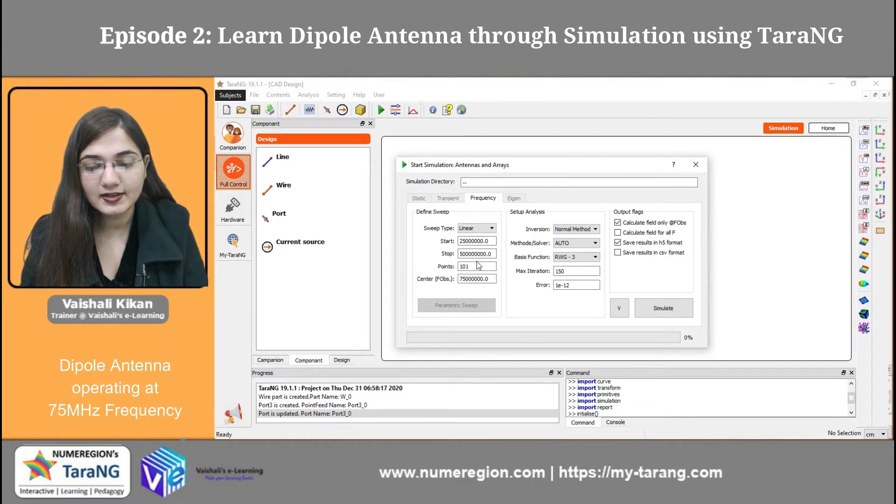
pyautogui.tripleClick(474, 242)
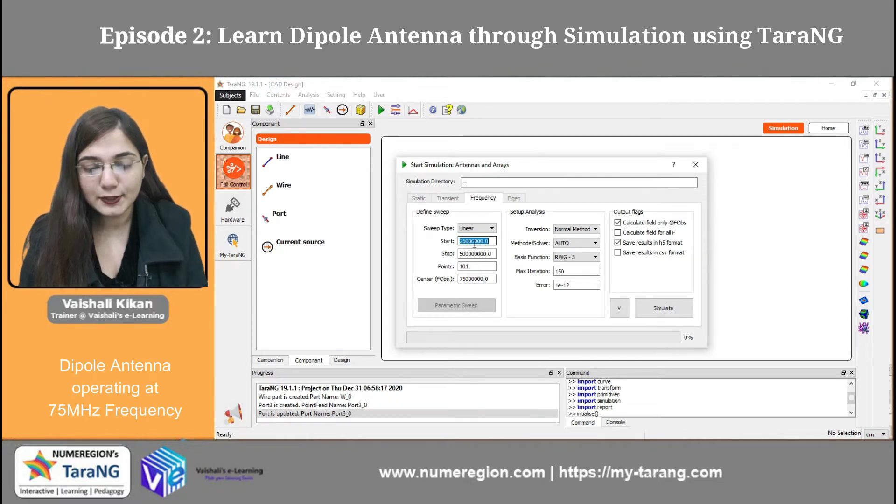
pyautogui.write('25e6')
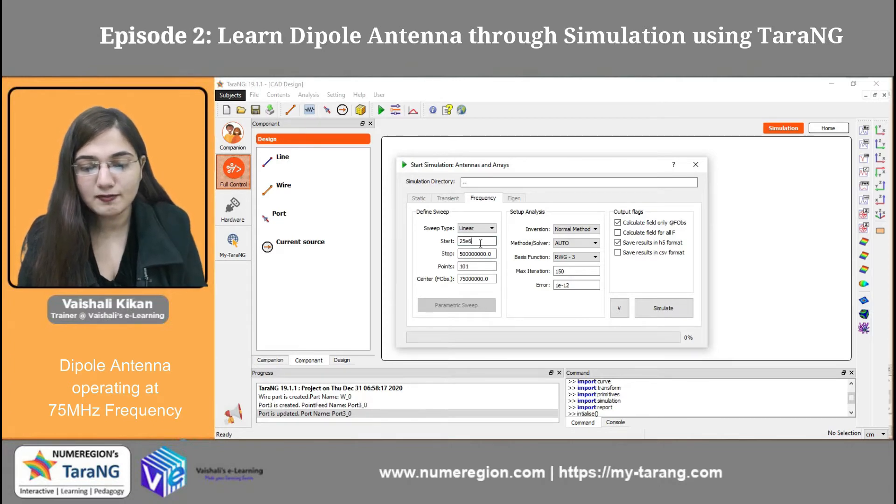
pyautogui.click(463, 267)
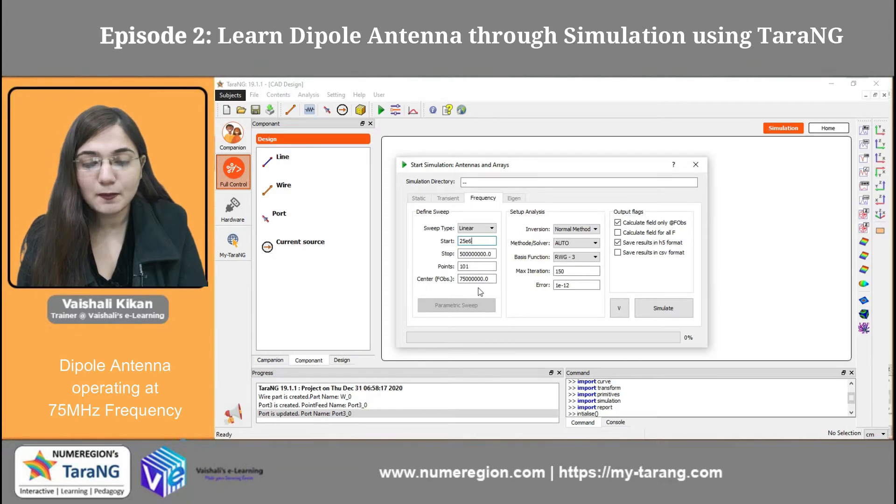
pyautogui.click(468, 280)
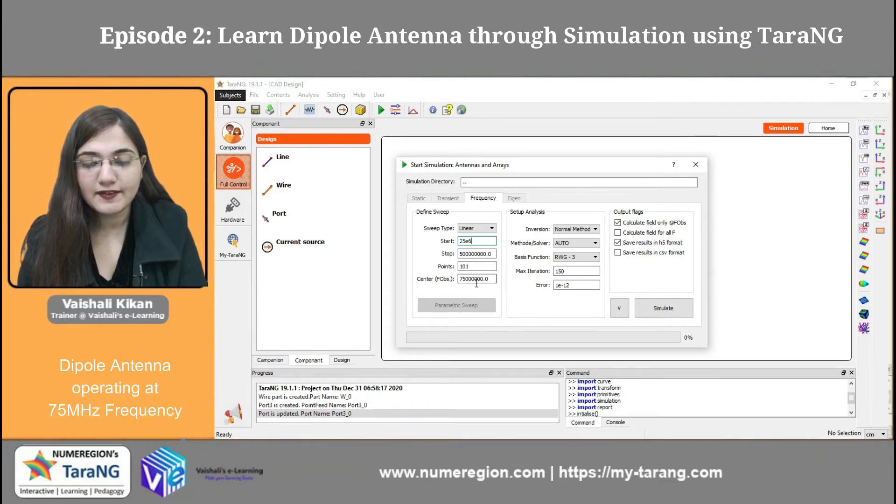
pyautogui.click(659, 309)
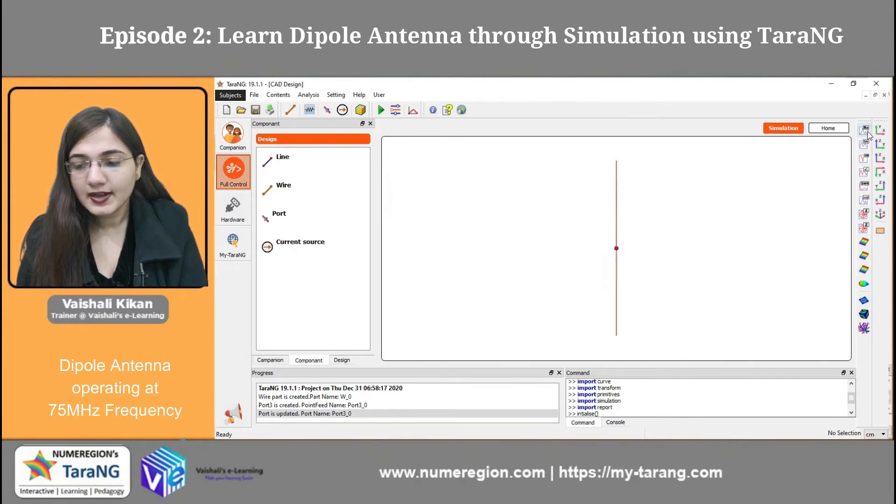
# Step: Open the 3D gain radiation pattern in a maximised view and overlay the antenna wire on it
pyautogui.click(862, 286)
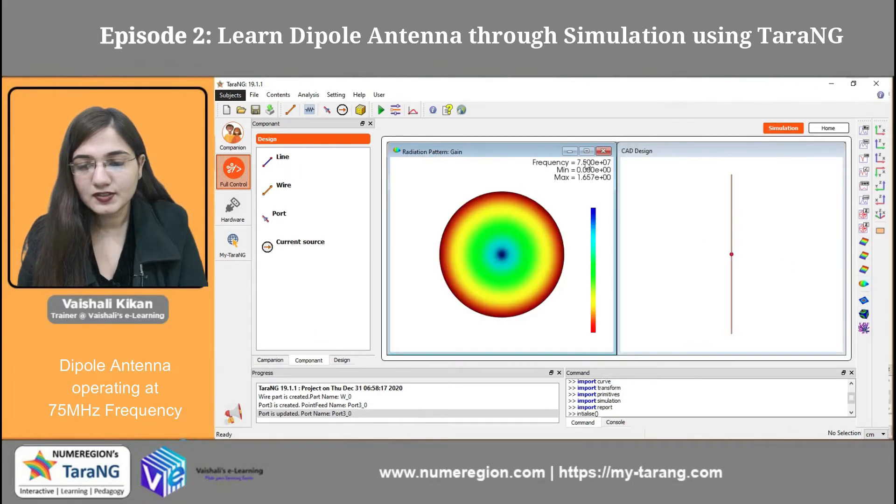
pyautogui.click(586, 151)
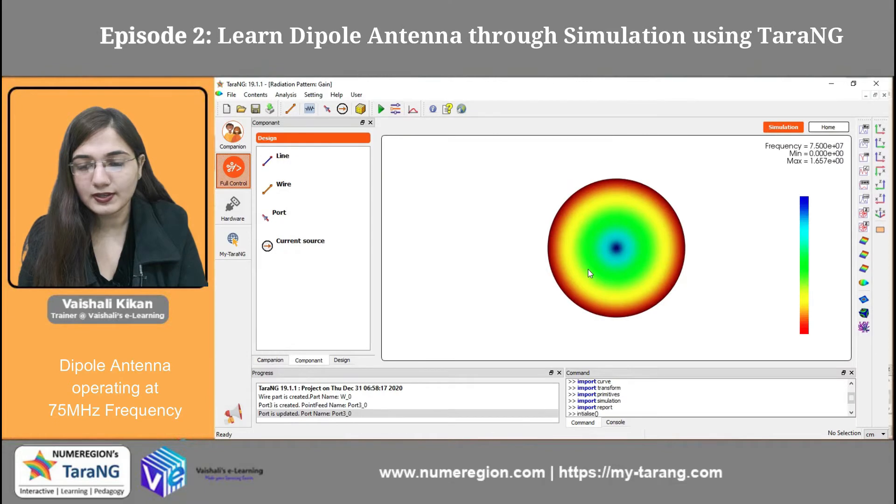
pyautogui.moveTo(588, 269); pyautogui.dragTo(569, 224)
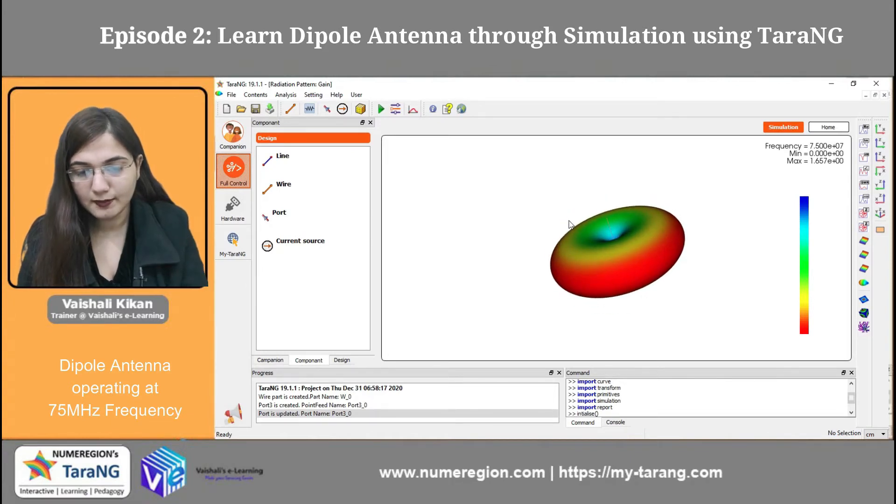
pyautogui.rightClick(614, 254)
pyautogui.click(591, 236)
# Step: Examine the 3D gain pattern around the dipole wire up close, end-on and from the side
pyautogui.scroll(2, 584, 183)
pyautogui.scroll(-2, 581, 181)
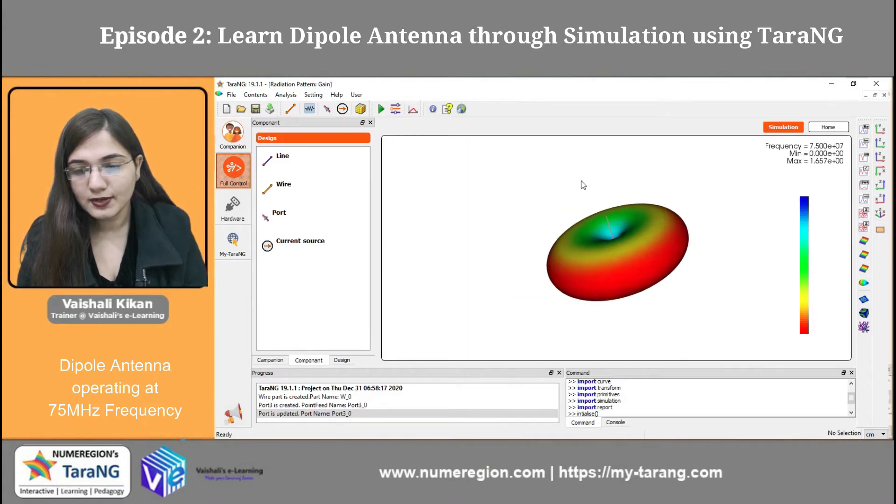
pyautogui.scroll(5, 581, 180)
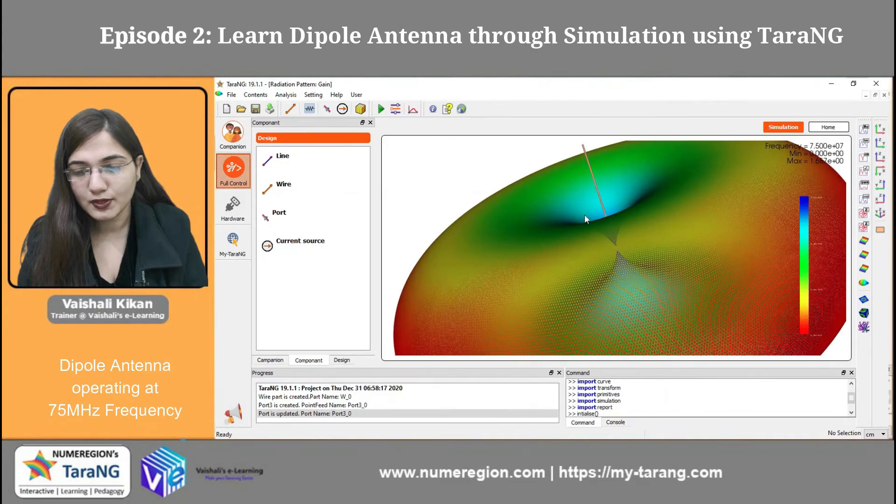
pyautogui.moveTo(585, 215)
pyautogui.mouseDown()
pyautogui.moveTo(545, 164)
pyautogui.moveTo(534, 108)
pyautogui.moveTo(540, 79)
pyautogui.moveTo(594, 261)
pyautogui.moveTo(571, 133)
pyautogui.moveTo(709, 199)
pyautogui.moveTo(679, 211)
pyautogui.moveTo(682, 276)
pyautogui.moveTo(583, 214)
pyautogui.mouseUp()
pyautogui.moveTo(523, 202); pyautogui.dragTo(558, 199)
pyautogui.scroll(-6, 555, 195)
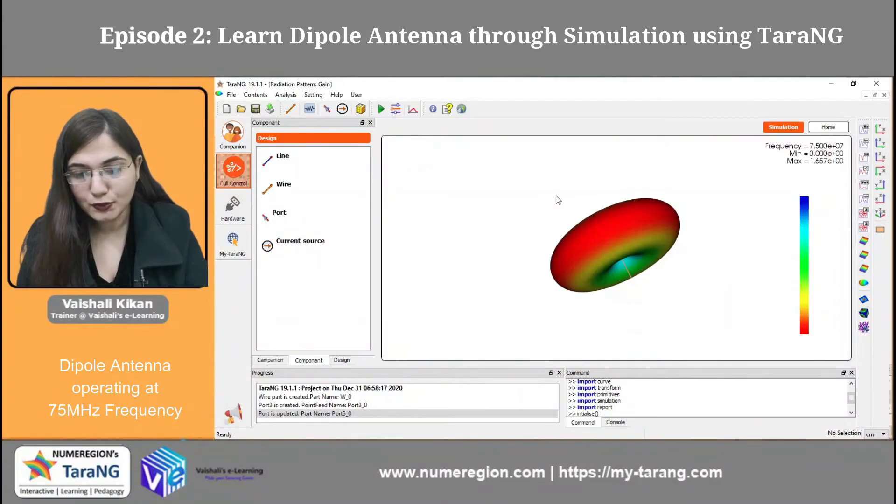
pyautogui.moveTo(592, 235); pyautogui.dragTo(627, 255)
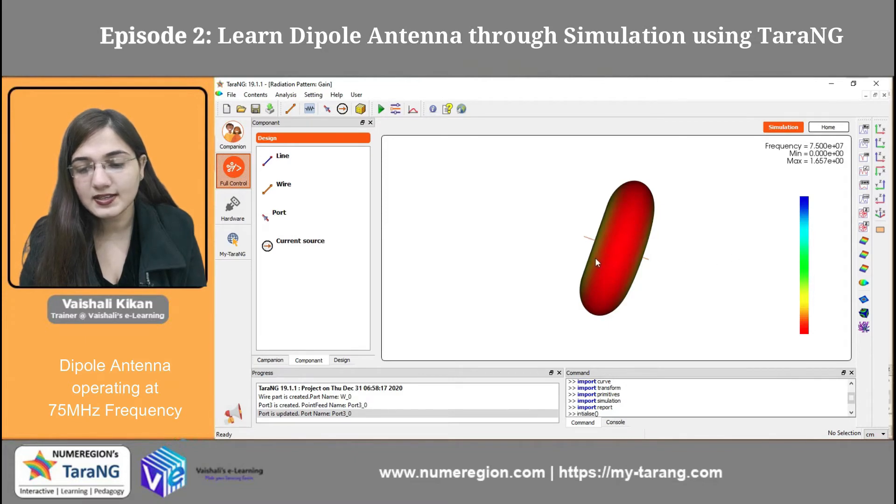
pyautogui.moveTo(606, 264); pyautogui.dragTo(697, 268)
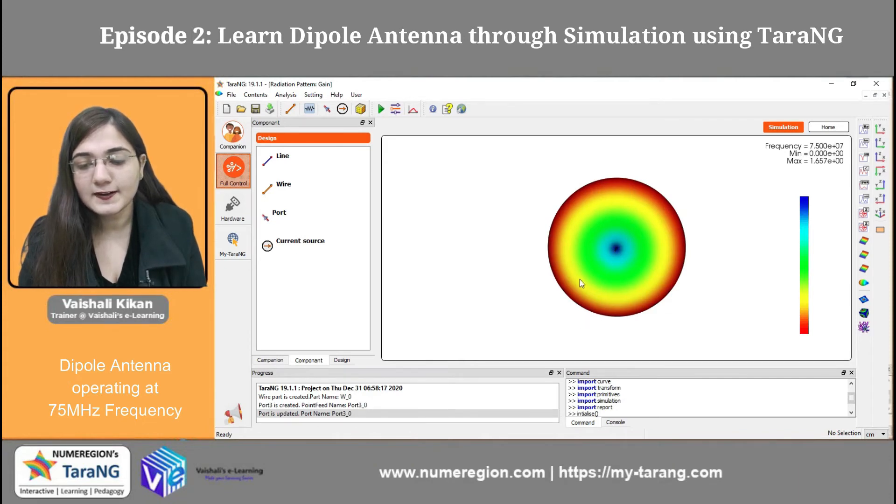
pyautogui.moveTo(579, 279); pyautogui.dragTo(605, 358)
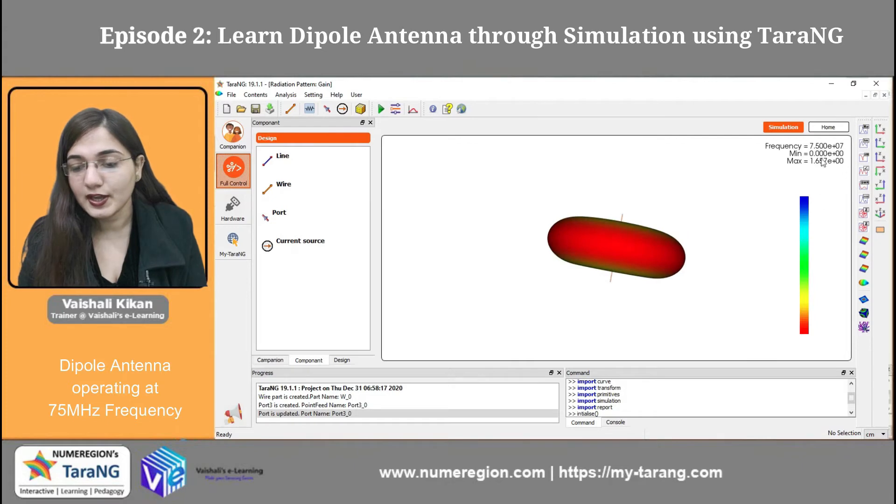
# Step: Close the maximised gain pattern and reopen it beside the CAD design view
pyautogui.click(884, 95)
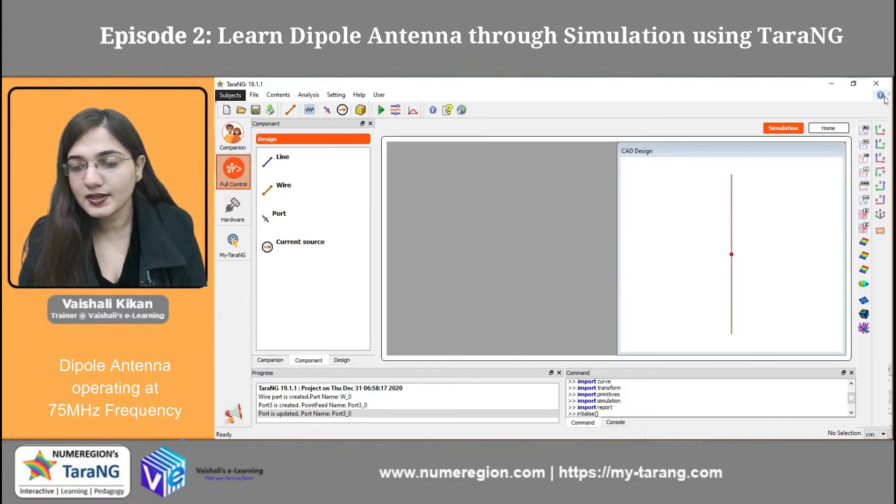
pyautogui.click(864, 270)
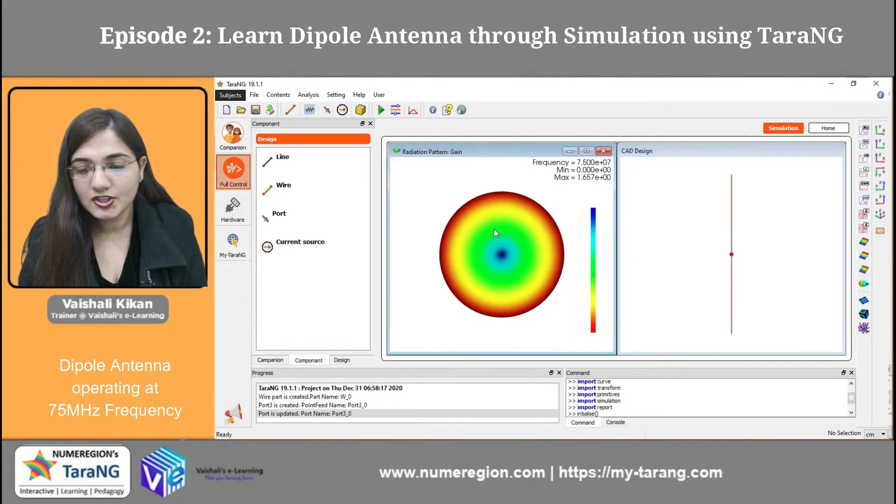
# Step: Open the polar plot of the gain radiation pattern from its 3D view
pyautogui.rightClick(496, 223)
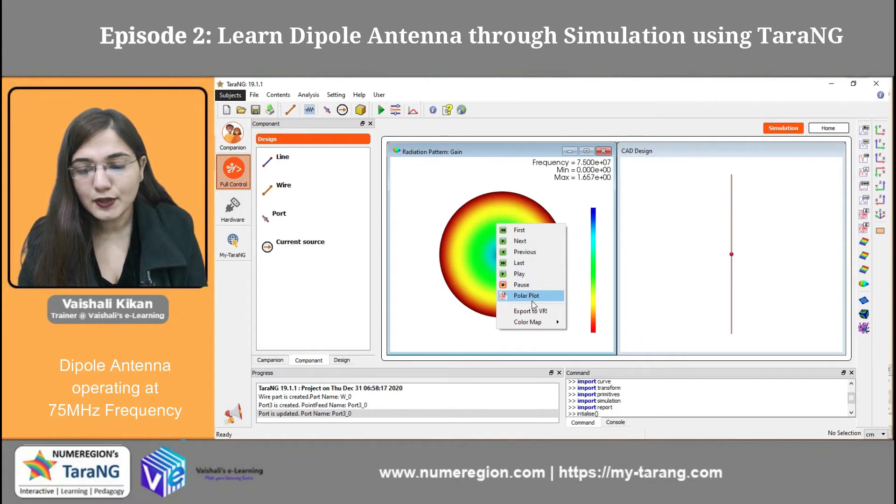
pyautogui.click(532, 297)
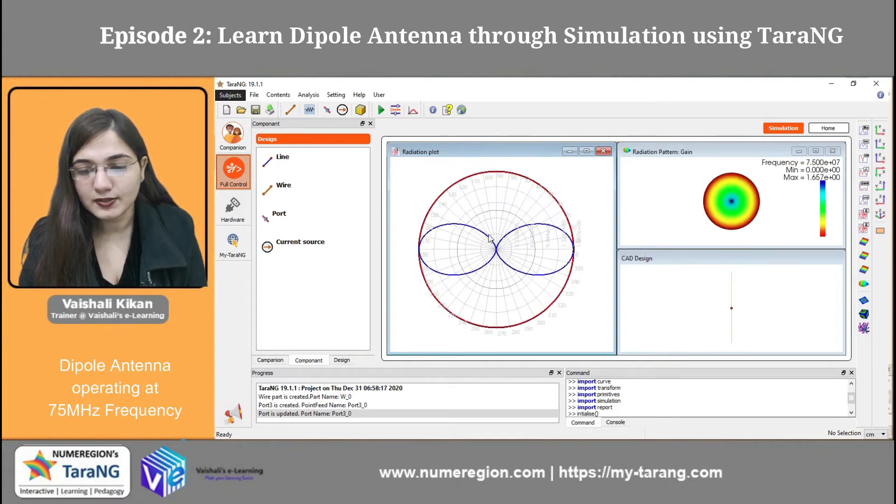
pyautogui.scroll(-1, 669, 217)
pyautogui.scroll(3, 700, 206)
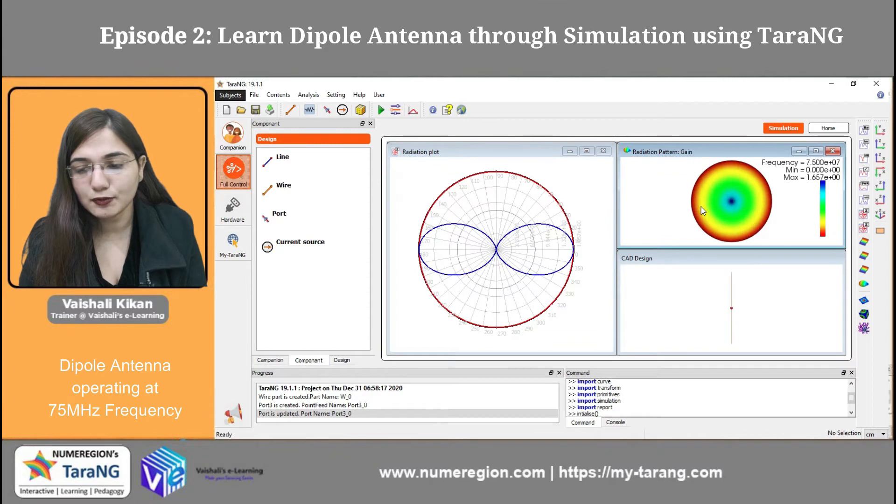
# Step: Play the animation of the 3D gain radiation pattern and maximise its view
pyautogui.rightClick(701, 206)
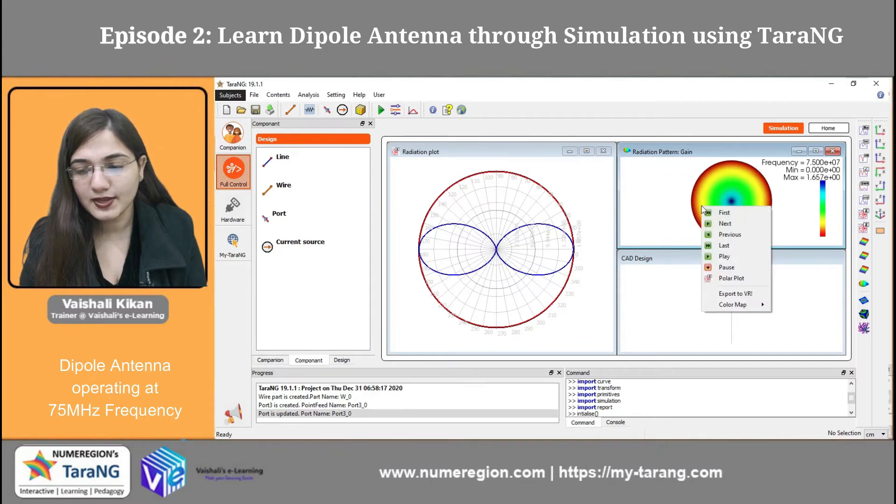
pyautogui.click(736, 266)
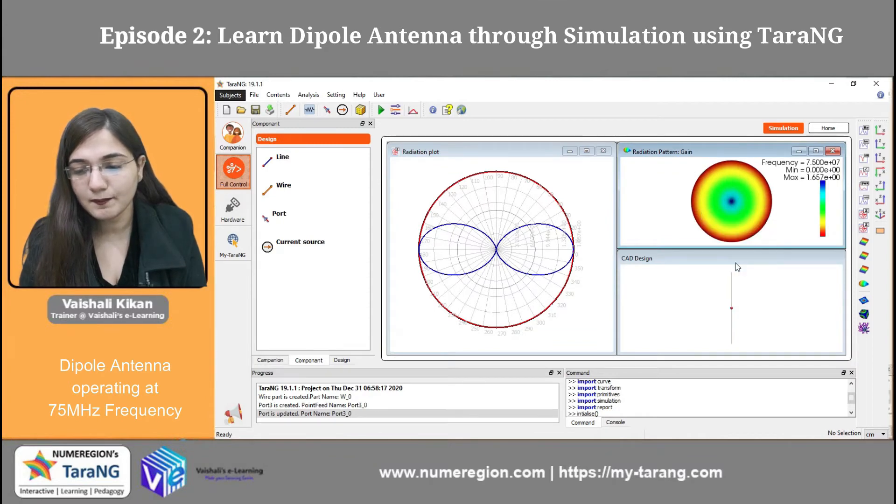
pyautogui.rightClick(715, 209)
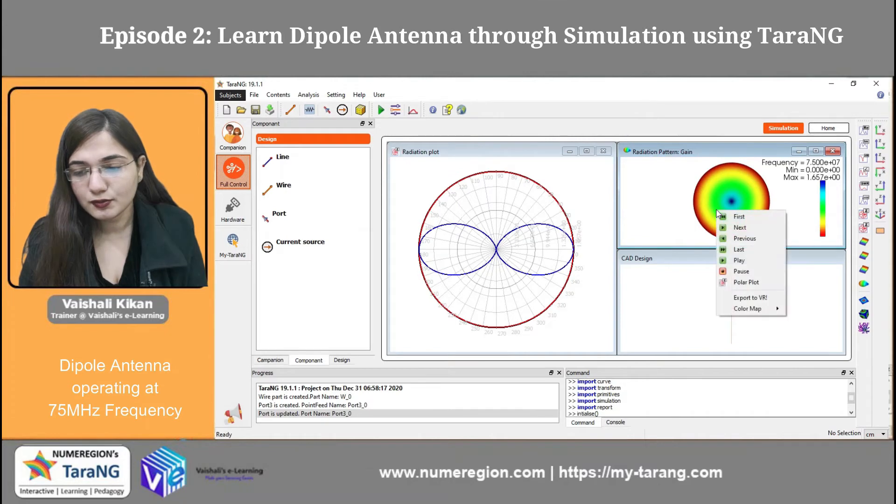
pyautogui.click(750, 261)
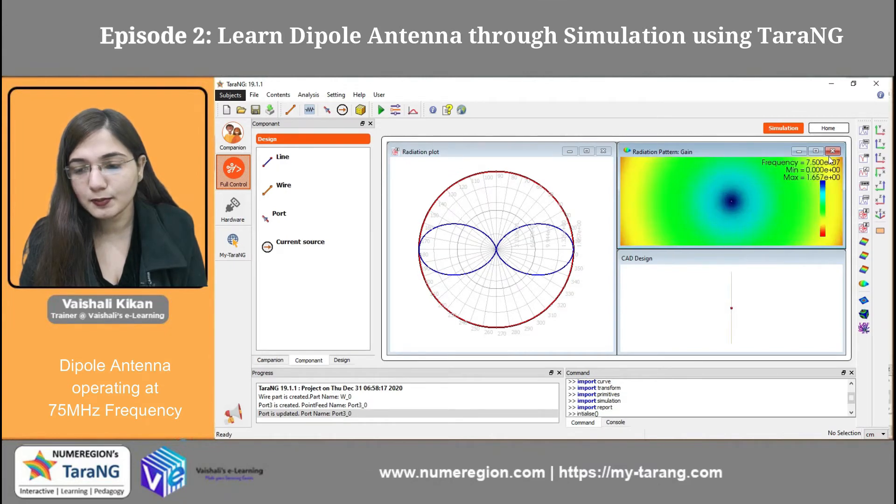
pyautogui.click(815, 152)
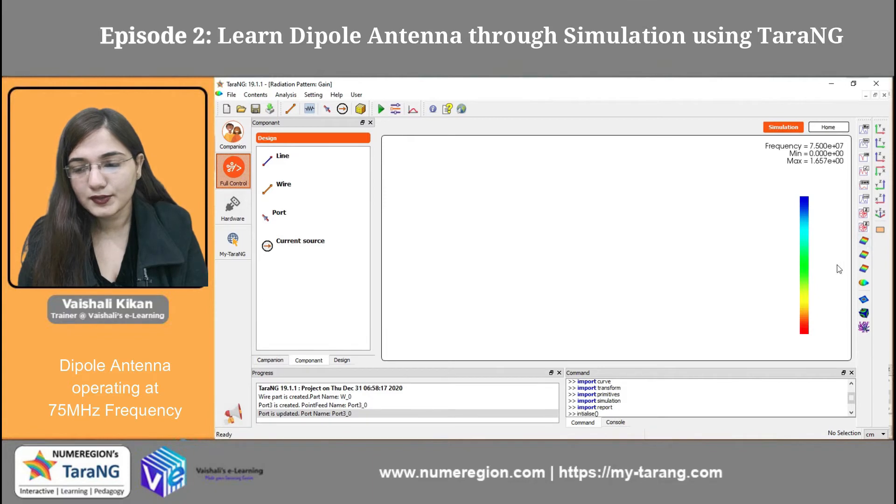
# Step: Plot the real impedance against frequency in a maximised view, closing the duplicate plot, the gain pattern and the polar plot
pyautogui.click(864, 135)
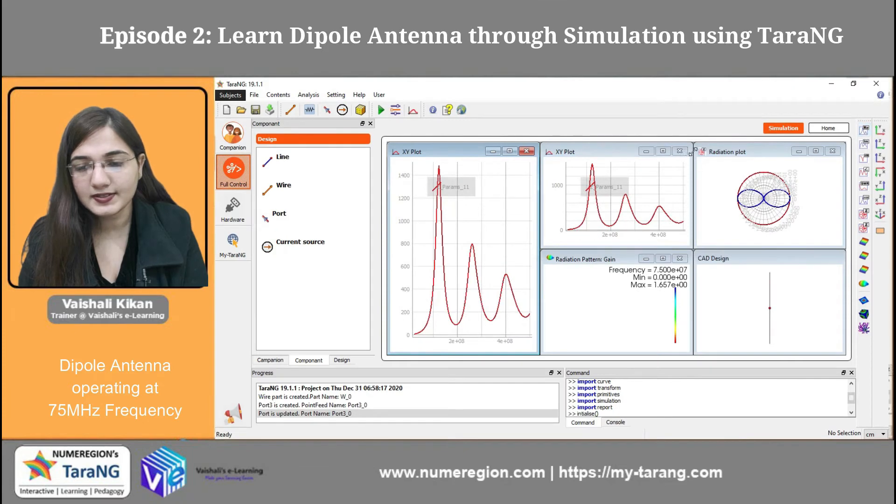
pyautogui.click(679, 151)
pyautogui.click(680, 259)
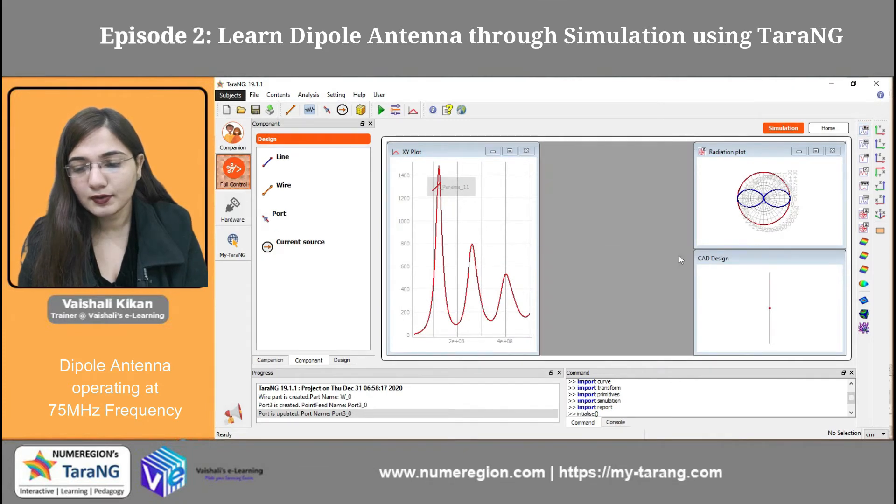
pyautogui.click(832, 150)
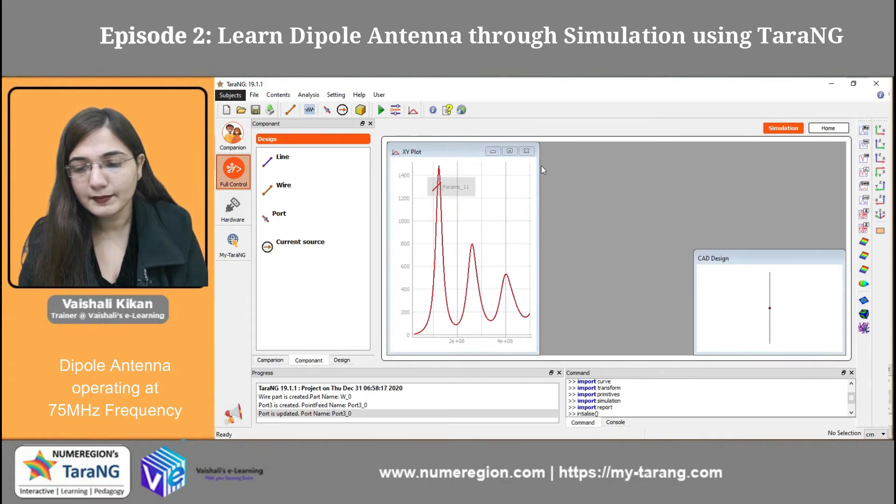
pyautogui.click(510, 152)
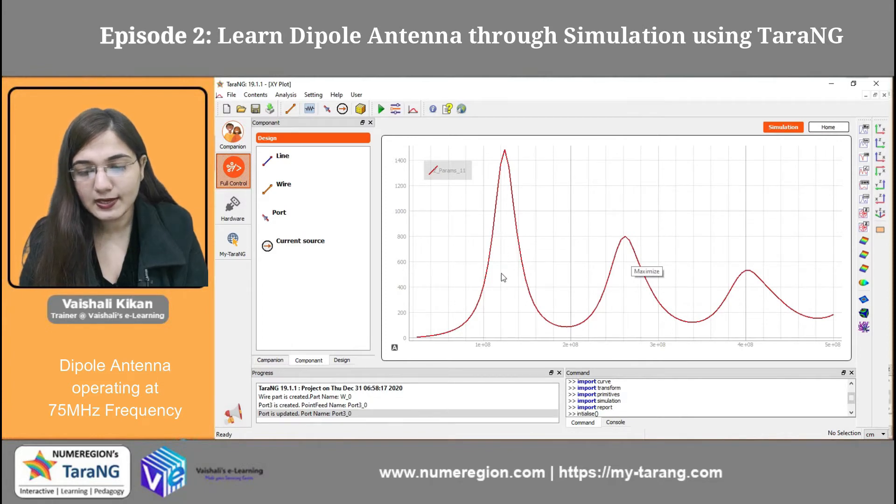
# Step: View the imaginary impedance against frequency maximised, closing the real impedance plot, the duplicate and finally the plot itself
pyautogui.click(863, 145)
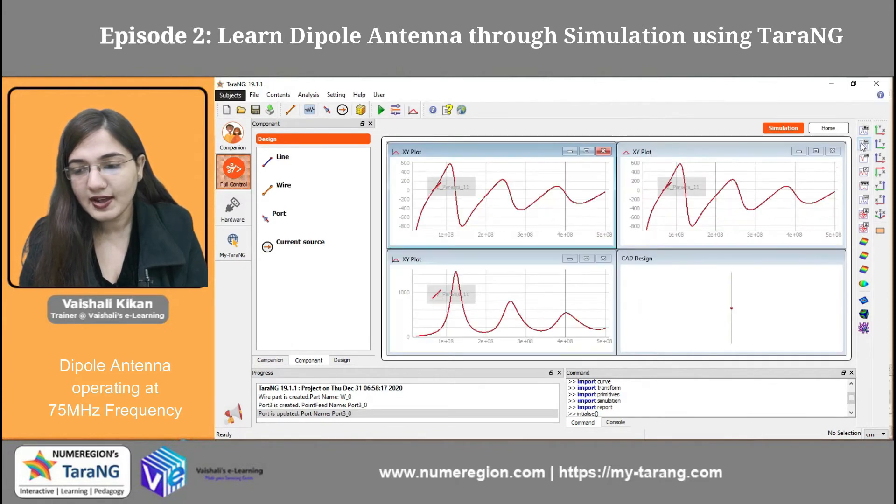
pyautogui.click(603, 258)
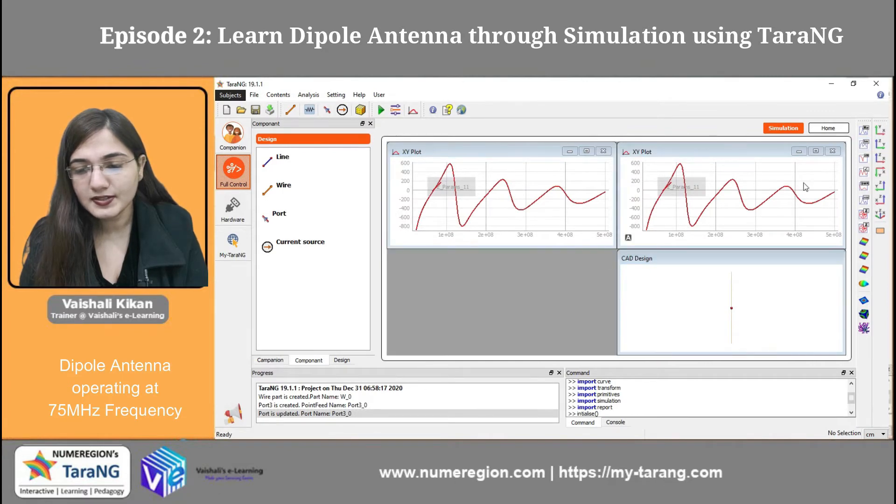
pyautogui.click(832, 150)
pyautogui.click(586, 151)
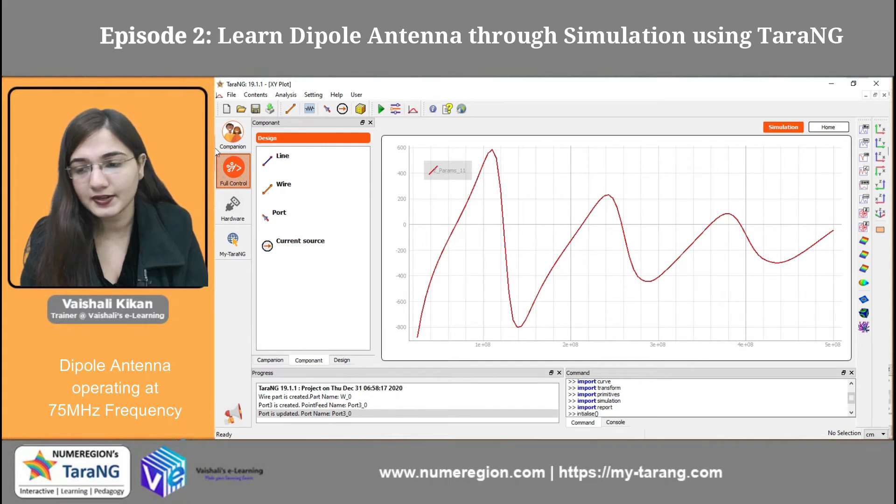
pyautogui.click(884, 96)
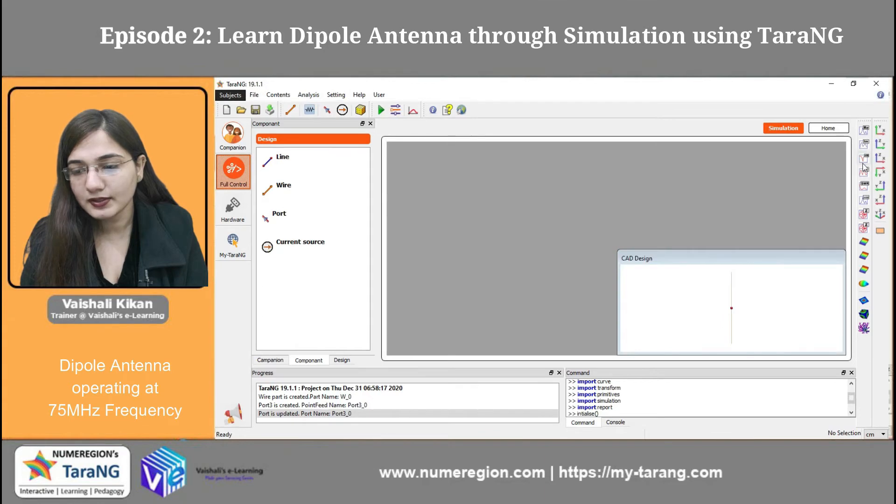
# Step: View the Abs (S) plot against frequency maximised, then close it and its duplicate
pyautogui.click(862, 164)
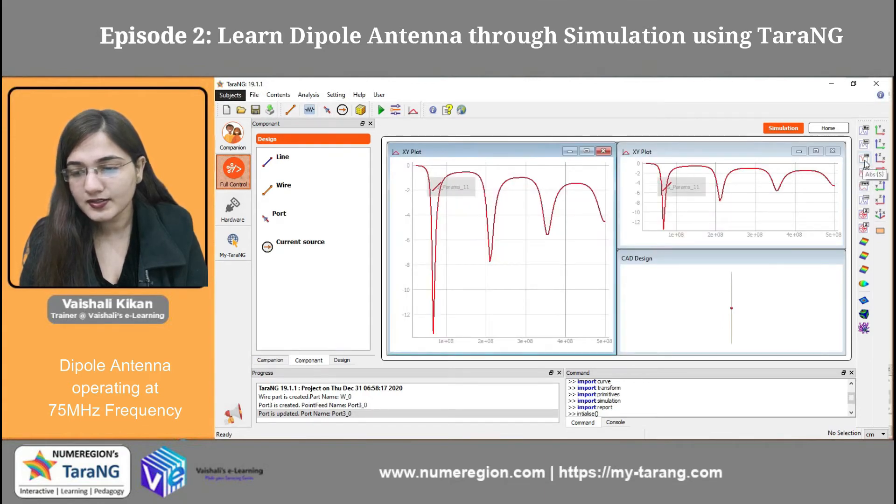
pyautogui.click(586, 151)
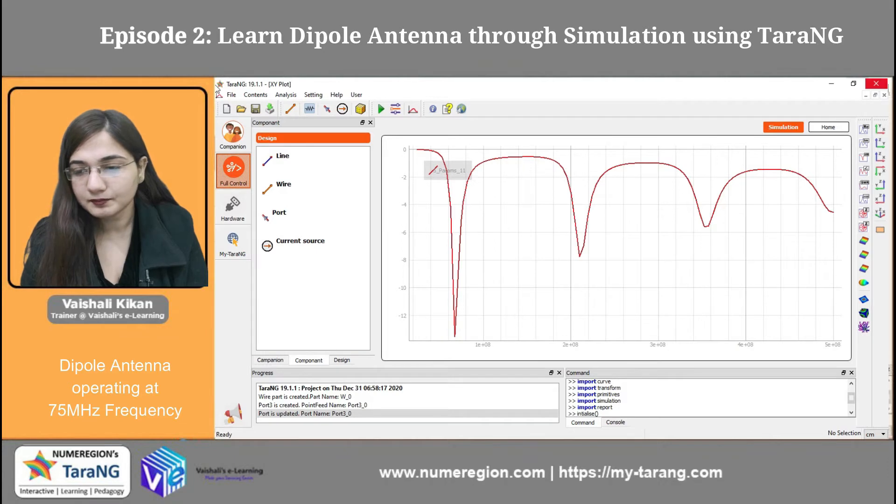
pyautogui.click(875, 95)
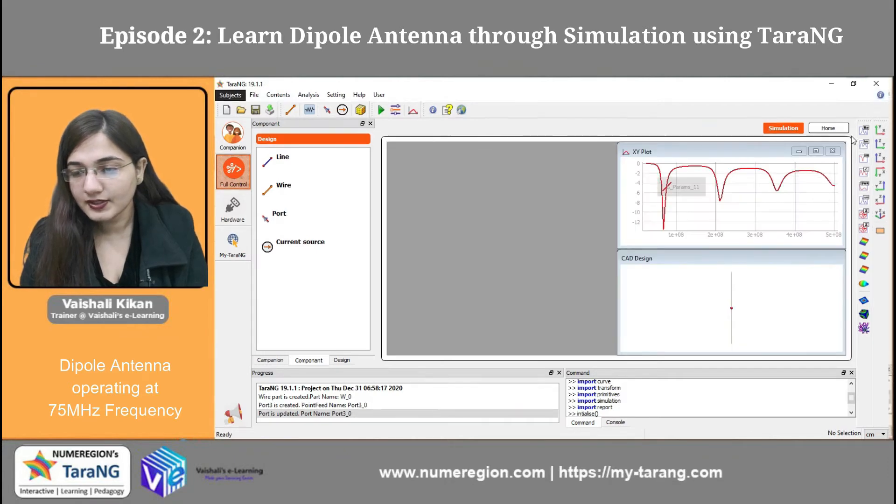
pyautogui.click(832, 151)
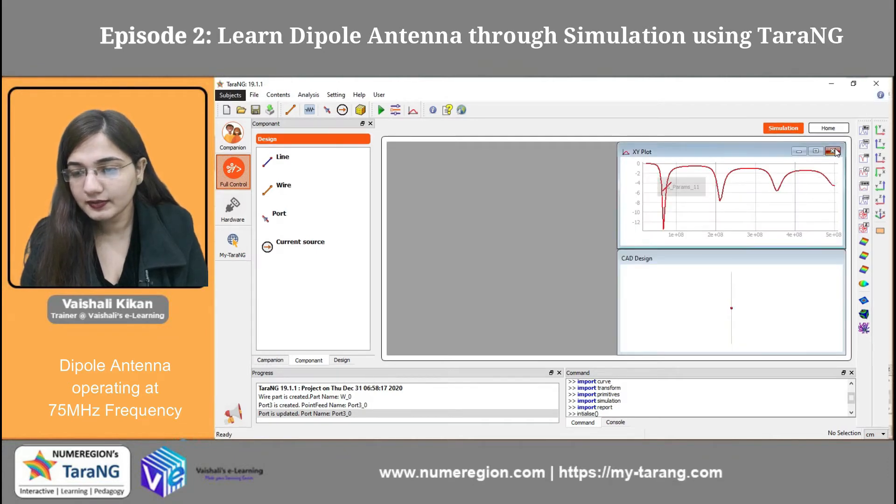
# Step: Examine the feed power plot against frequency and the Smith chart, each in a maximised view
pyautogui.click(863, 205)
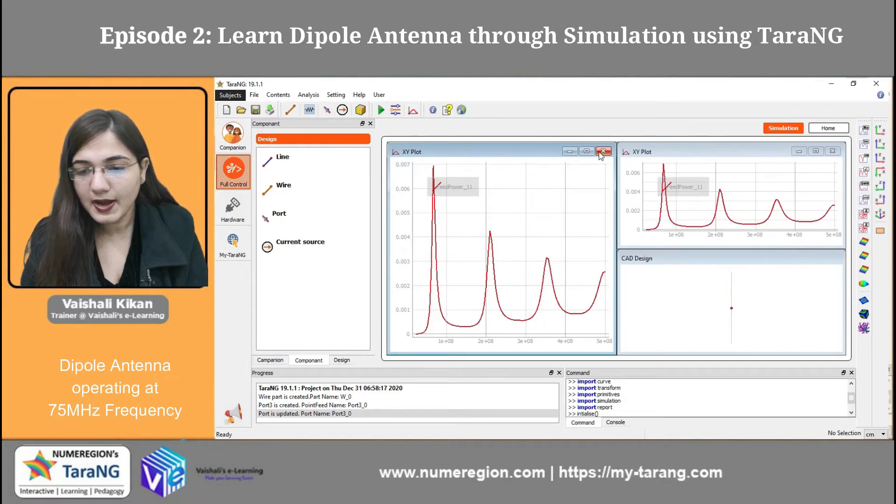
pyautogui.click(586, 151)
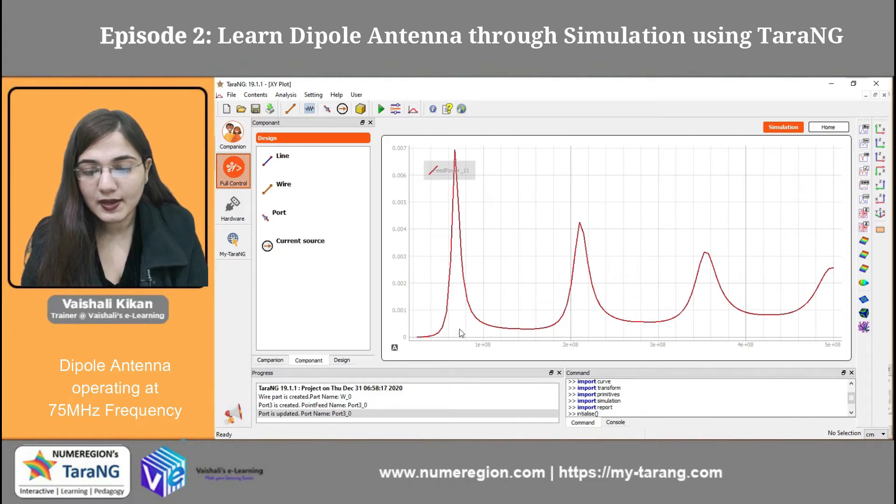
pyautogui.click(884, 96)
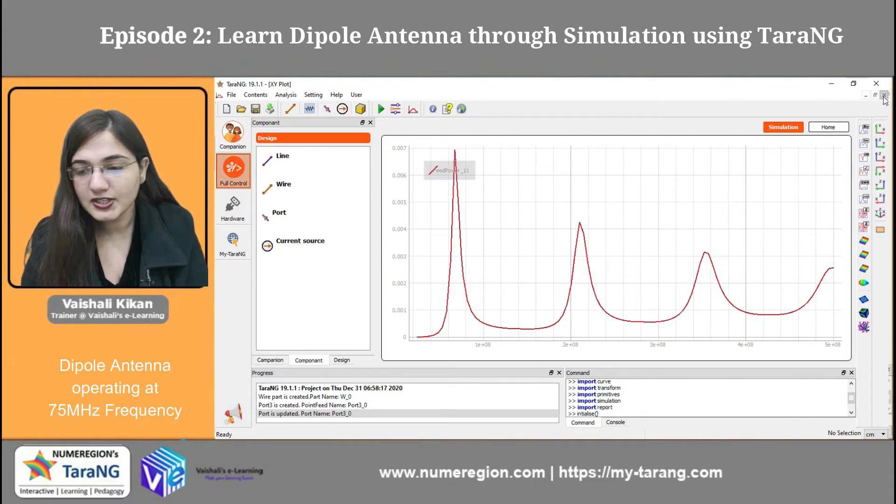
pyautogui.click(863, 213)
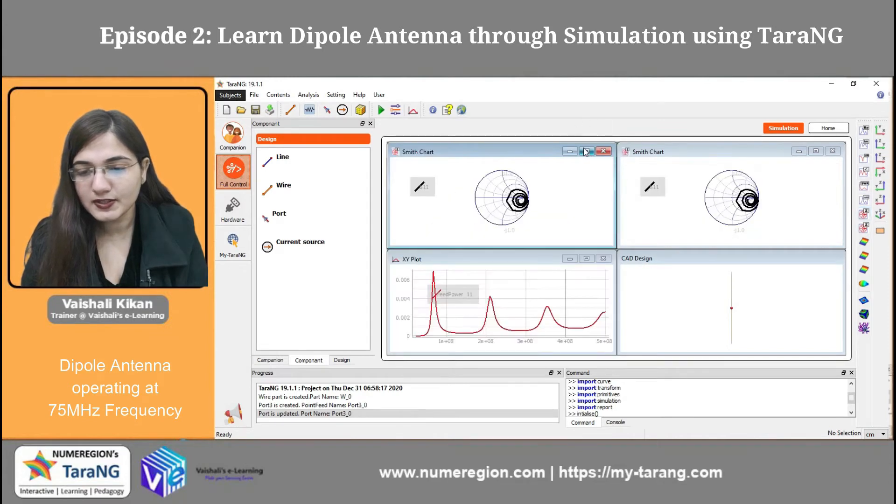
pyautogui.click(587, 151)
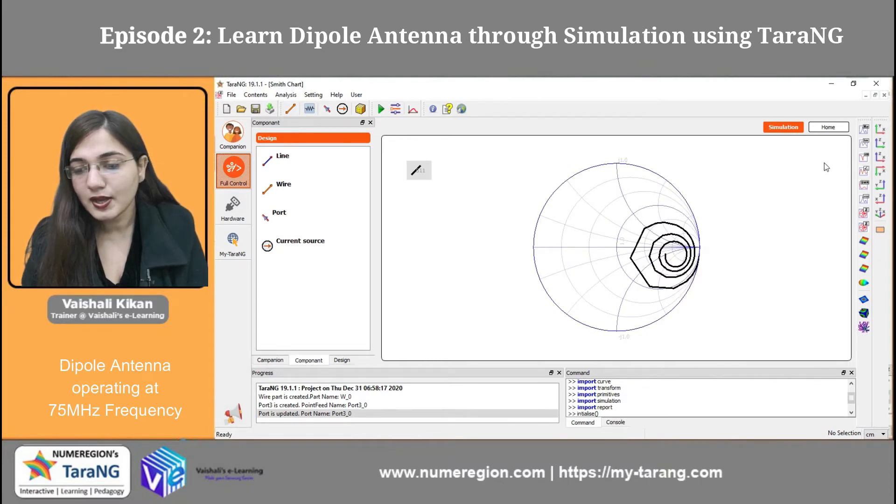
# Step: Open the polar radiation plot, then close all result plots so that only the CAD design view is left
pyautogui.click(862, 228)
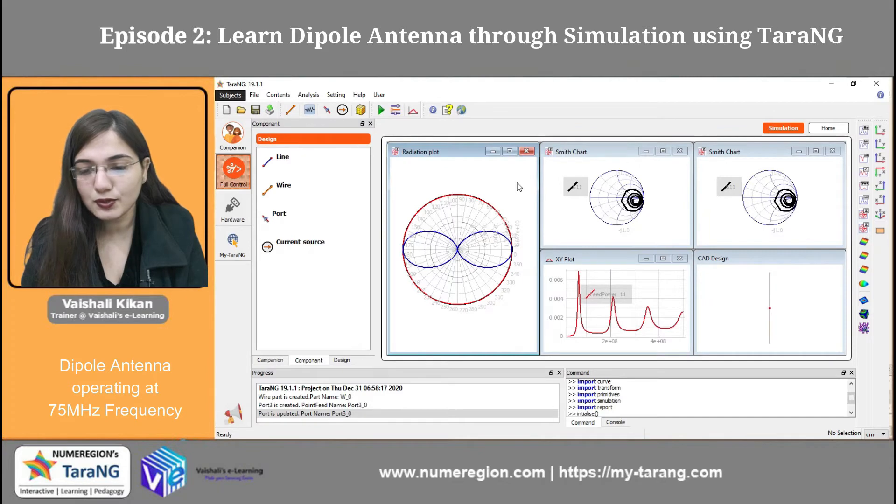
pyautogui.click(527, 150)
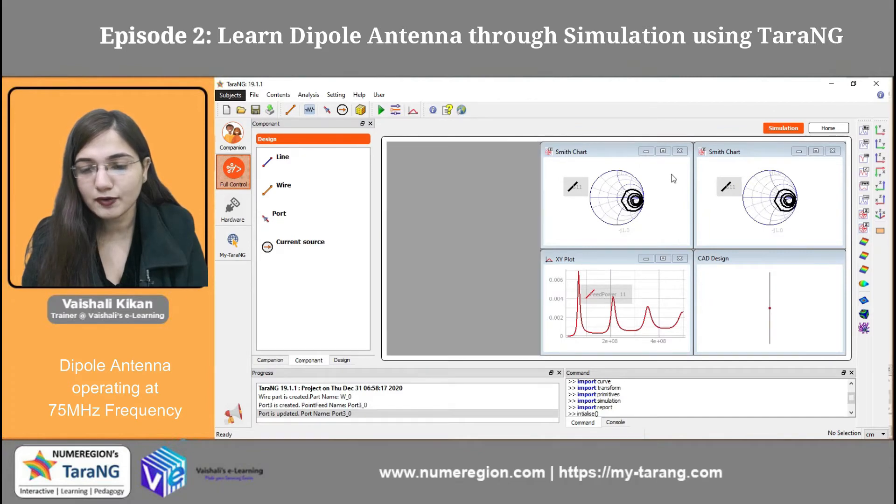
pyautogui.click(679, 151)
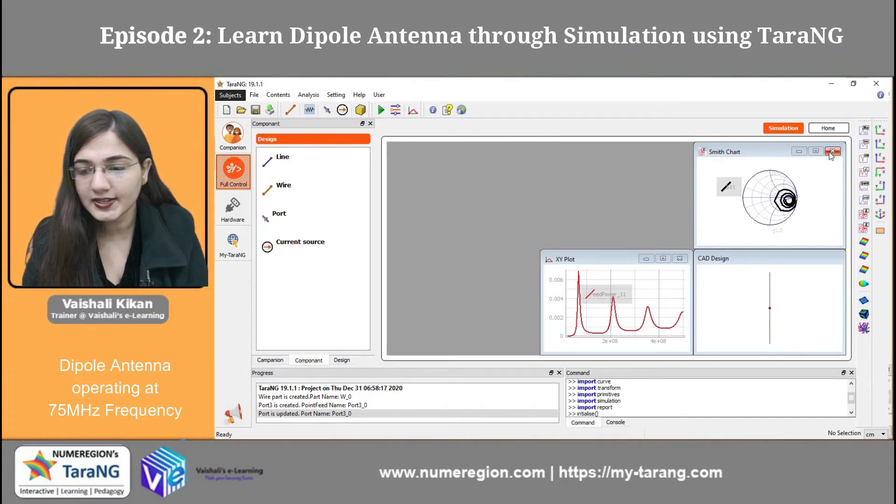
pyautogui.click(832, 152)
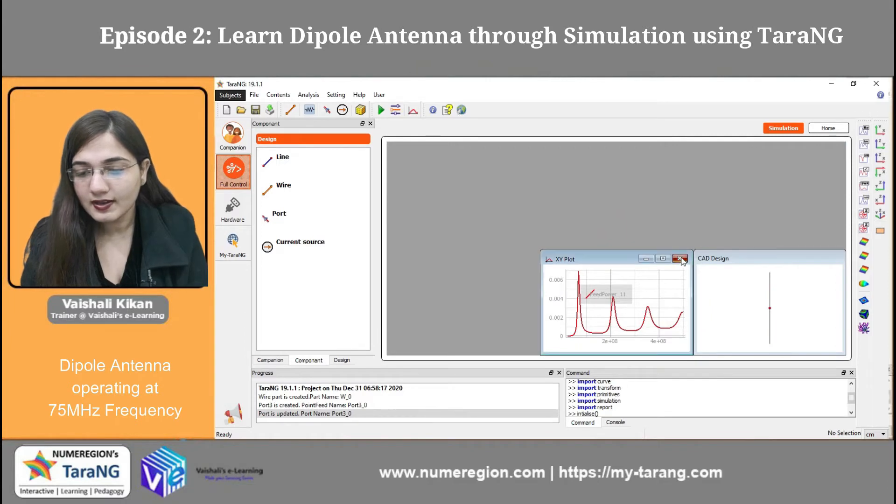
pyautogui.click(680, 259)
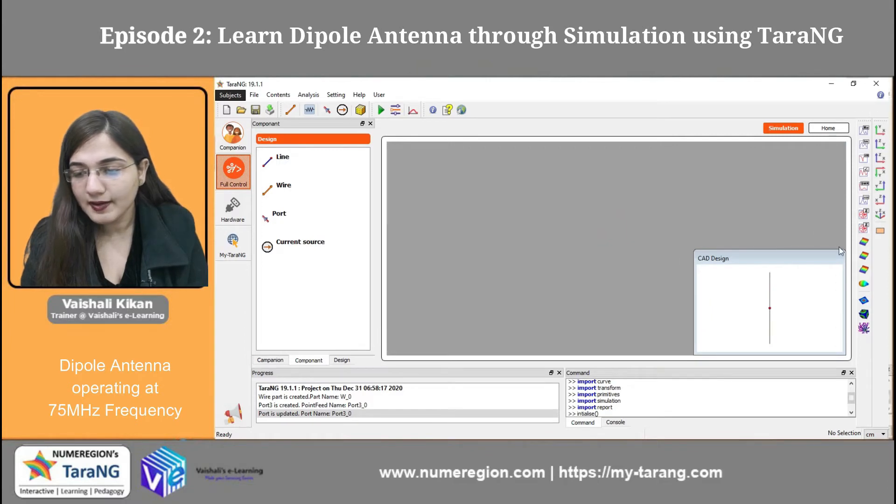
# Step: Open the voltage distribution at 75 MHz beside the CAD design view and close its duplicate window
pyautogui.click(863, 242)
pyautogui.click(863, 245)
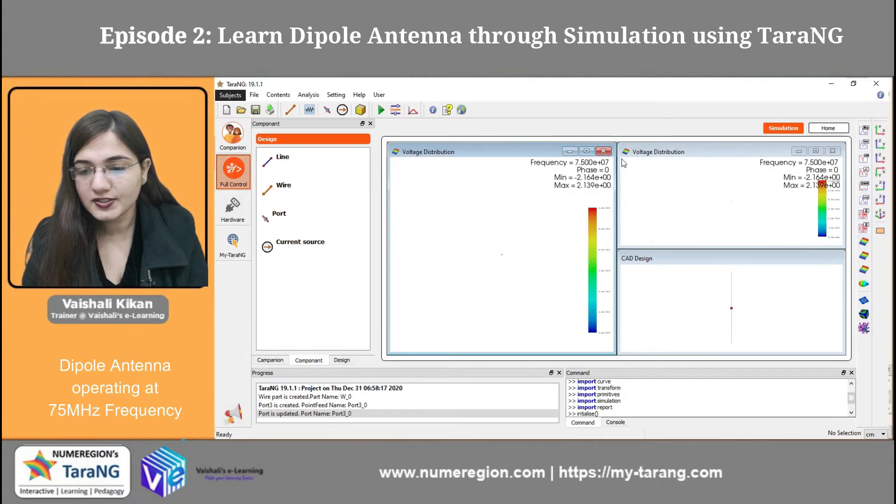
pyautogui.click(690, 155)
pyautogui.click(832, 151)
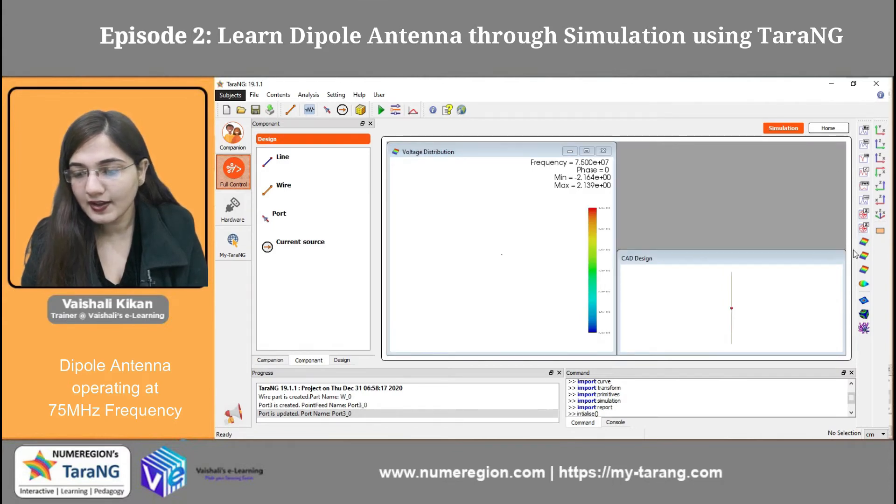
# Step: Open the current distribution and charge distribution results beside the voltage distribution and bring a charge distribution view into focus
pyautogui.click(863, 256)
pyautogui.click(863, 270)
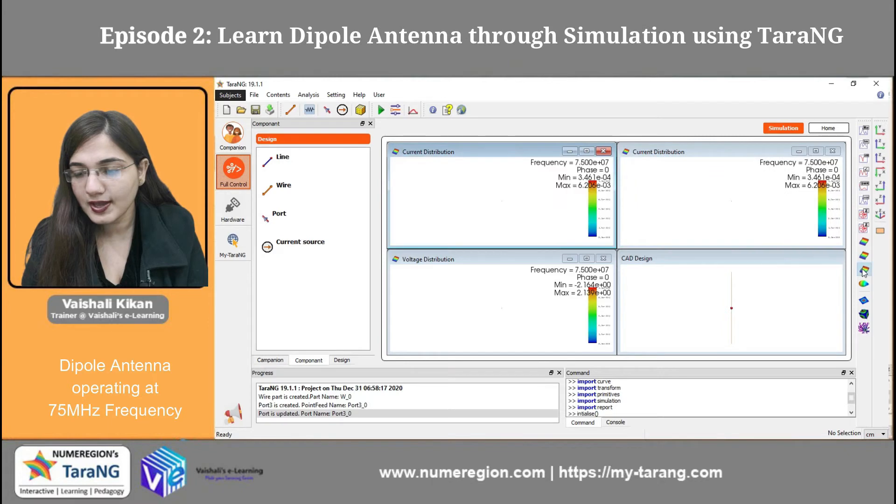
pyautogui.click(864, 271)
pyautogui.click(863, 271)
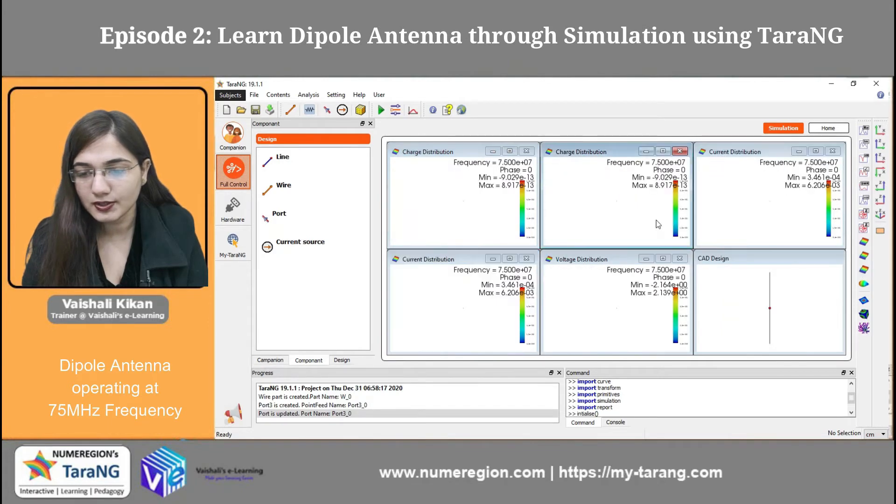
pyautogui.click(502, 242)
pyautogui.click(620, 216)
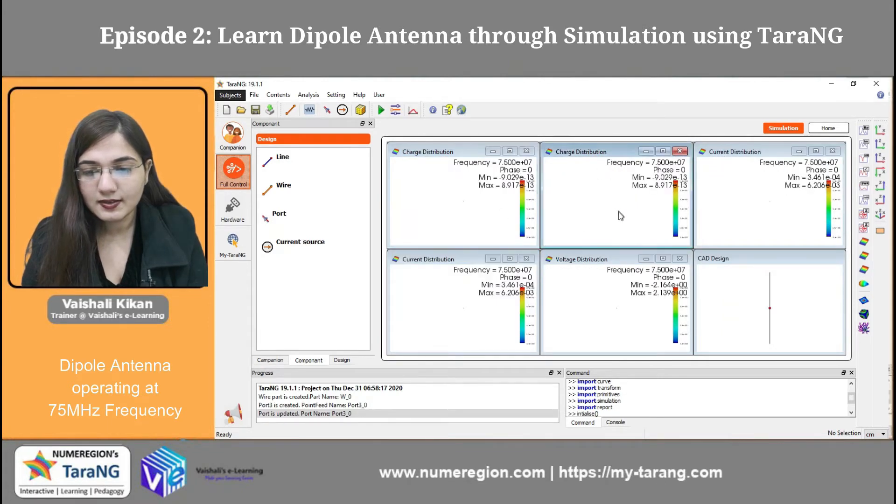
# Step: Close the duplicate charge distribution and current distribution windows, keeping one view of each result
pyautogui.click(680, 150)
pyautogui.click(679, 151)
pyautogui.click(537, 206)
pyautogui.click(534, 268)
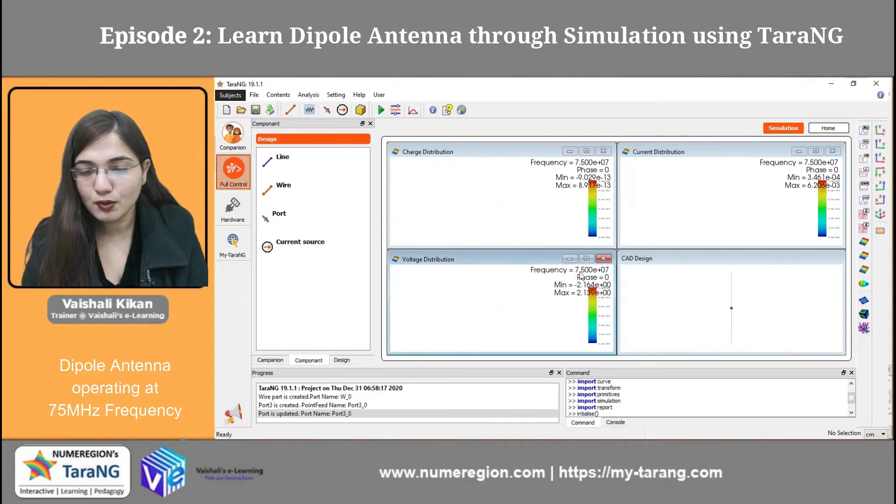
# Step: Examine the voltage distribution along the dipole in a maximised, rotated view and close that result
pyautogui.click(590, 257)
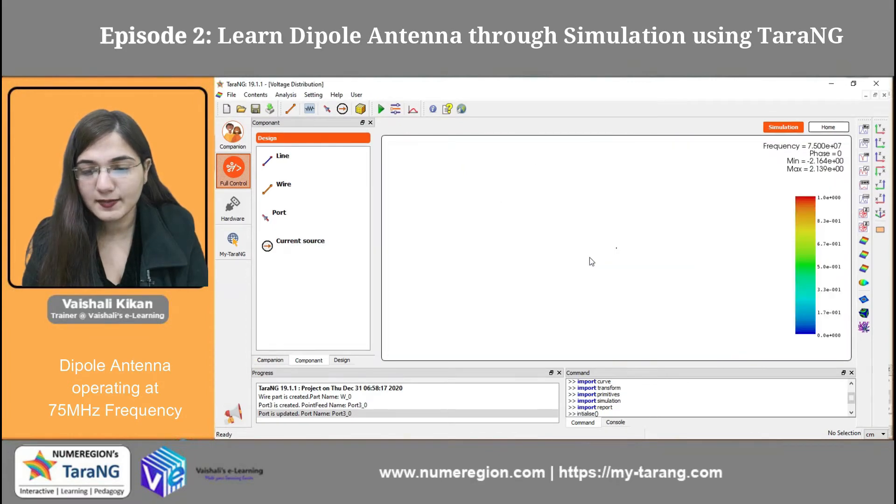
pyautogui.moveTo(617, 253); pyautogui.dragTo(488, 150)
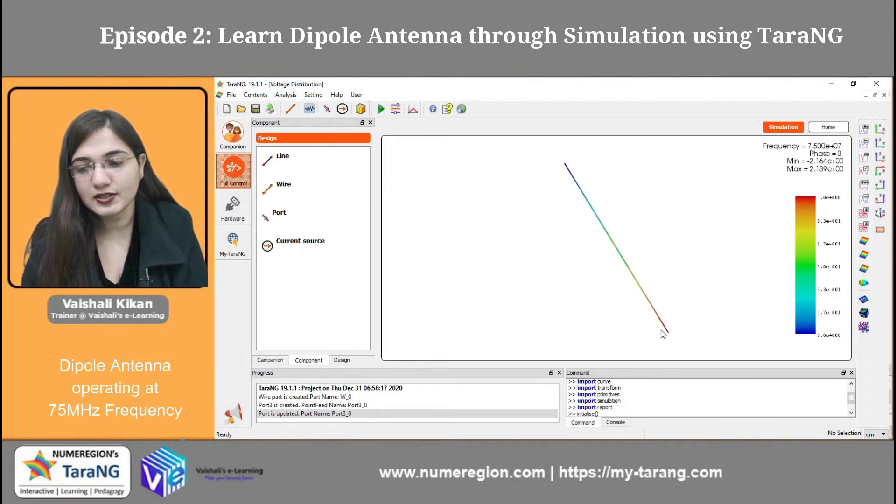
pyautogui.click(884, 95)
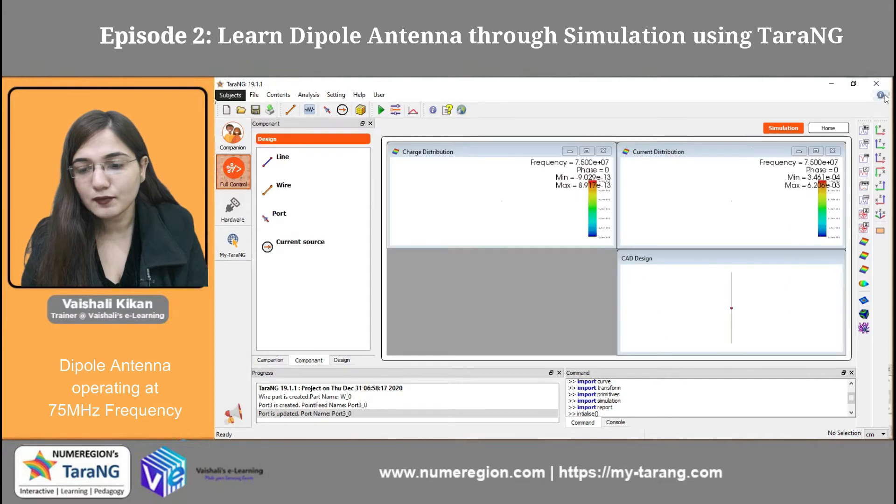
# Step: Examine the current distribution and the charge distribution along the dipole, each in a maximised view, closing each result when done
pyautogui.click(816, 152)
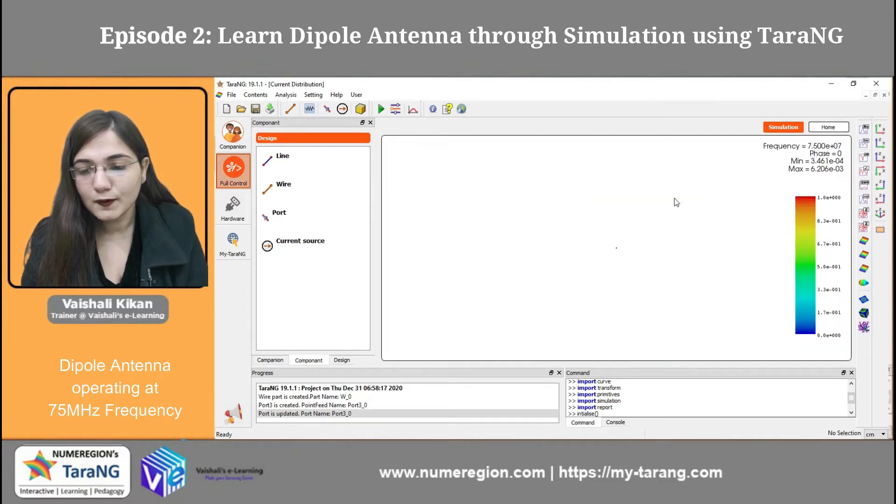
pyautogui.moveTo(614, 274); pyautogui.dragTo(554, 201)
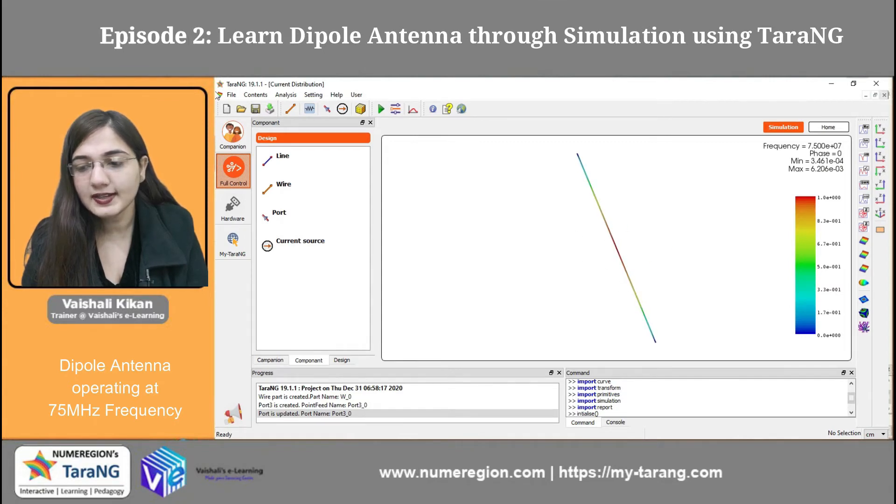
pyautogui.click(885, 95)
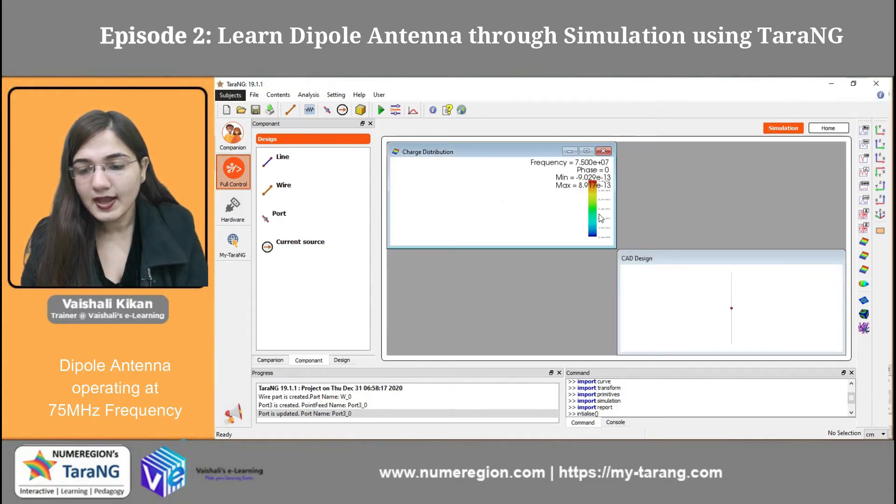
pyautogui.click(587, 152)
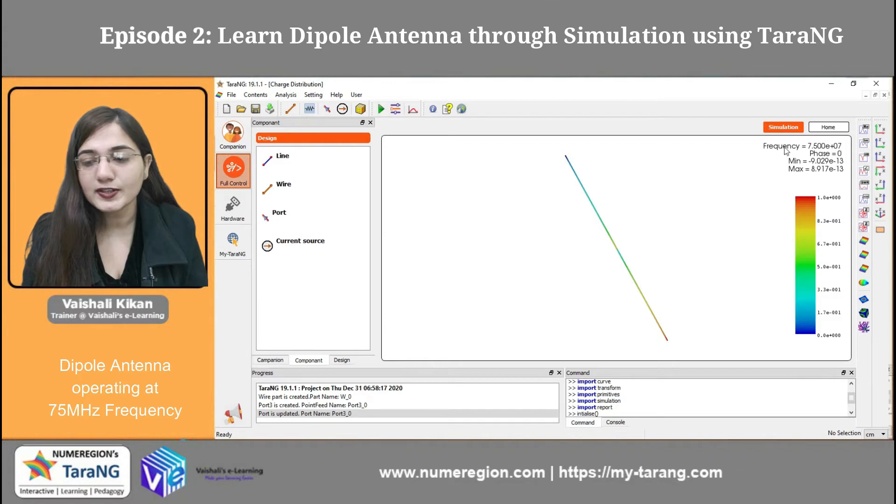
pyautogui.click(884, 95)
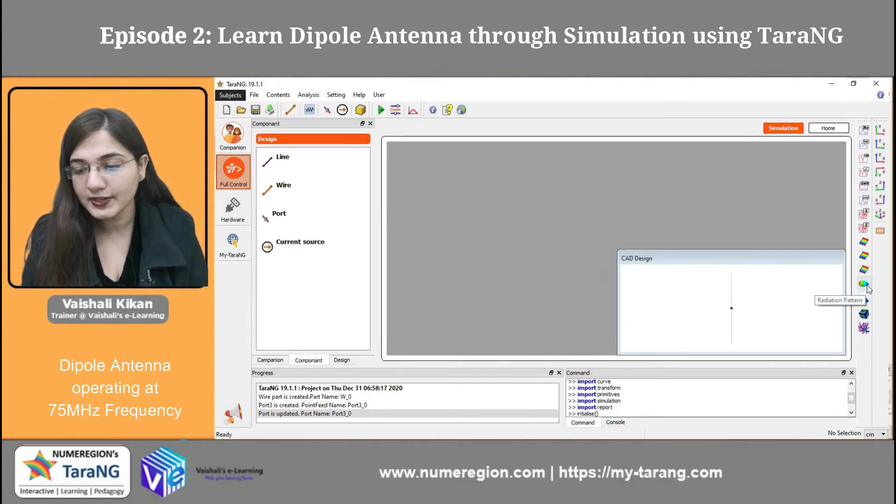
# Step: Set the solution space grid along X to run from -200 to 200 cm with N set to 51
pyautogui.click(361, 111)
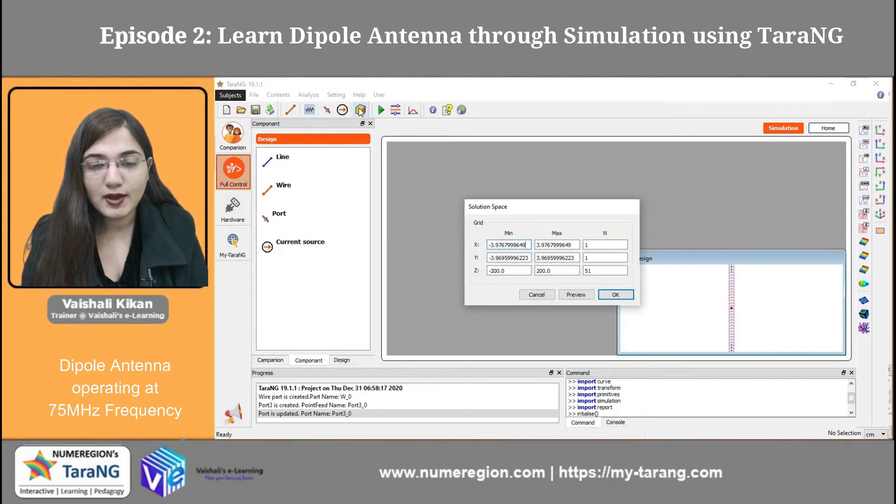
pyautogui.doubleClick(527, 246)
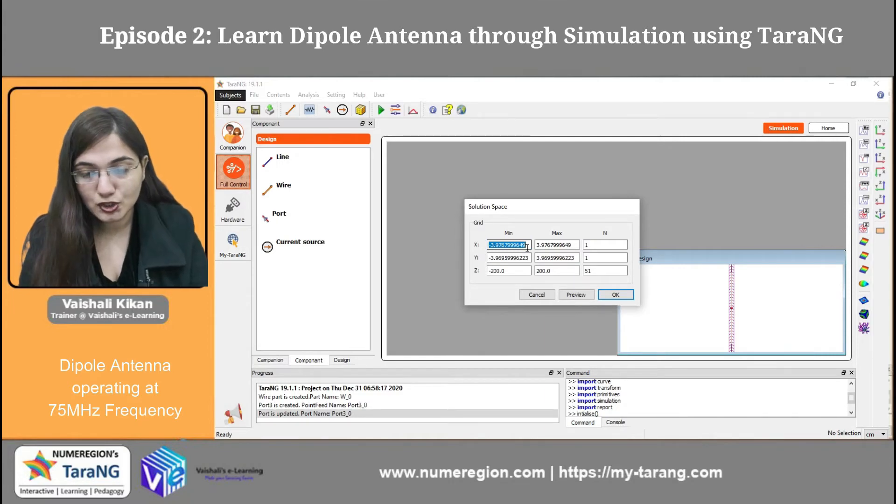
pyautogui.write('-200')
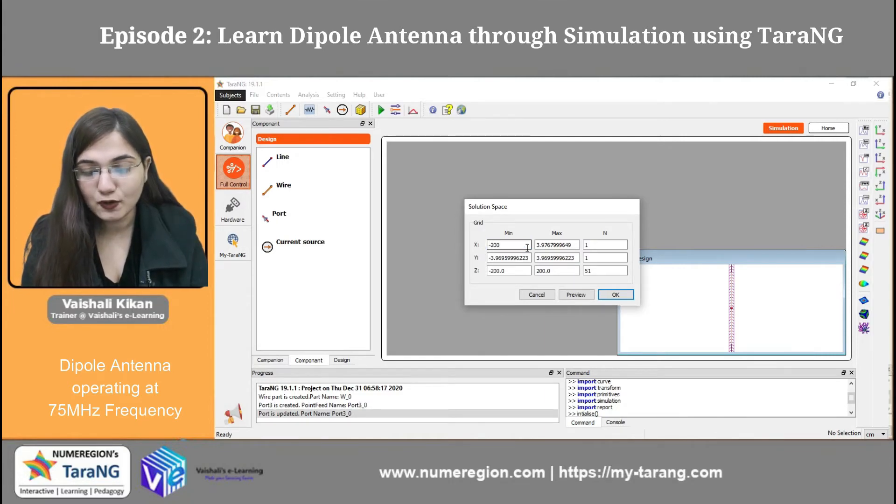
pyautogui.doubleClick(569, 244)
pyautogui.write('200')
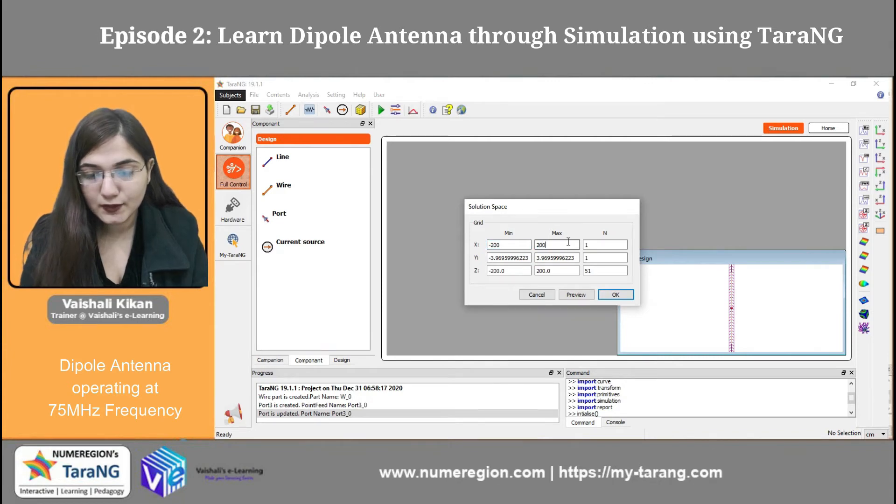
pyautogui.click(591, 245)
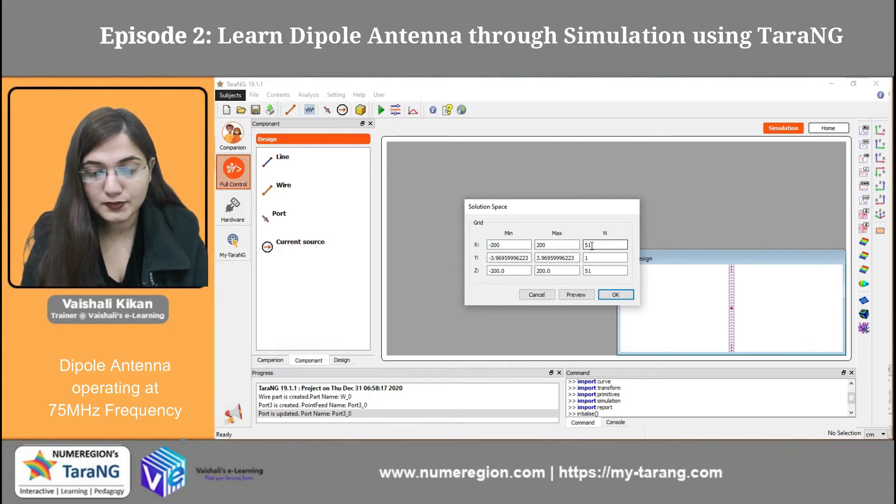
# Step: Set the solution space grid along Y to run from -200 to 200 cm with N set to 51 and apply the grid
pyautogui.doubleClick(518, 258)
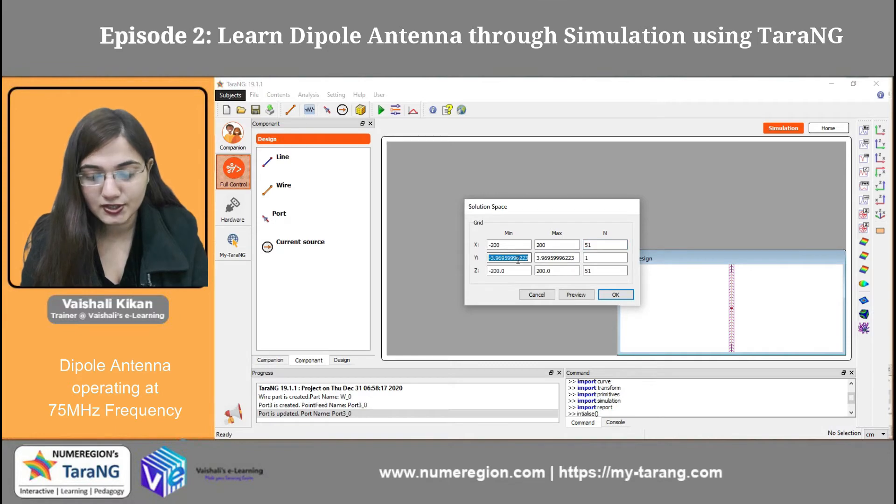
pyautogui.write('-200')
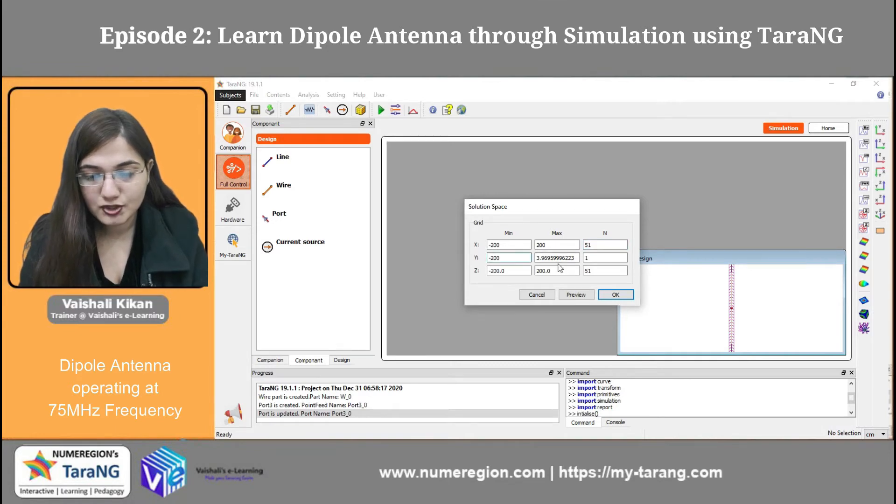
pyautogui.doubleClick(555, 258)
pyautogui.write('200')
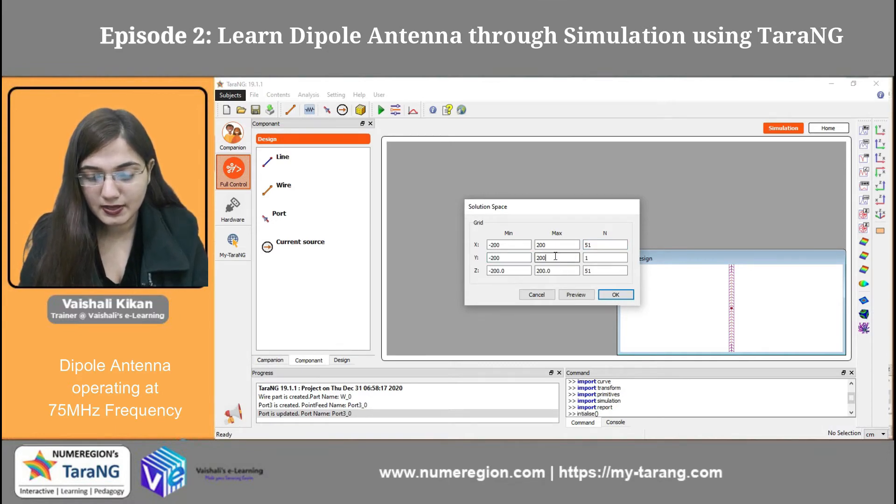
pyautogui.click(603, 260)
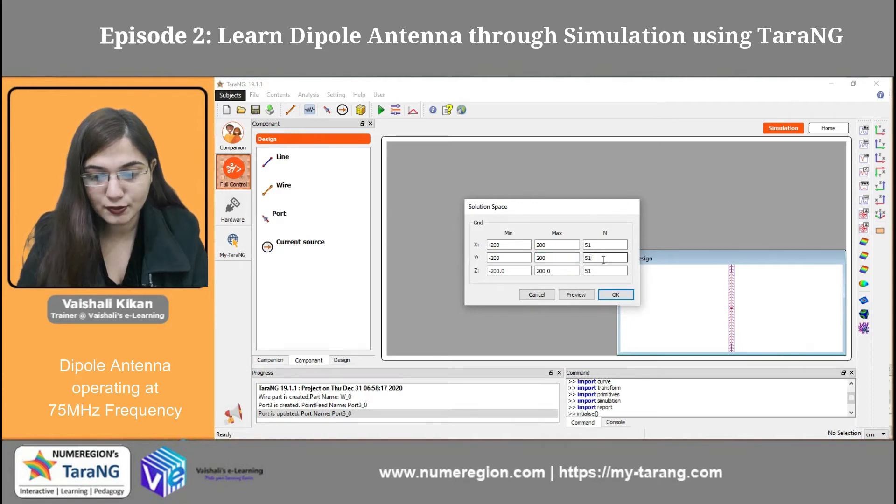
pyautogui.click(625, 296)
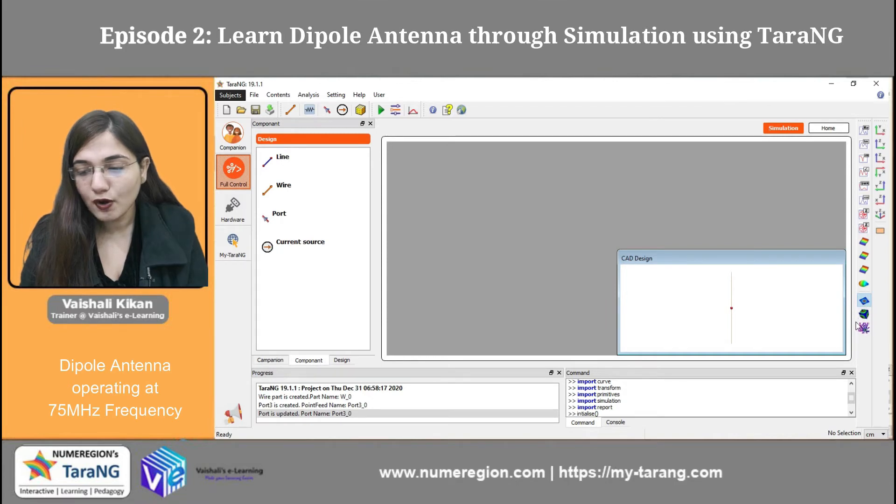
# Step: Open the E-field cut plane result for the EZ component and examine its intersecting planes in a maximised, rotated view
pyautogui.click(864, 300)
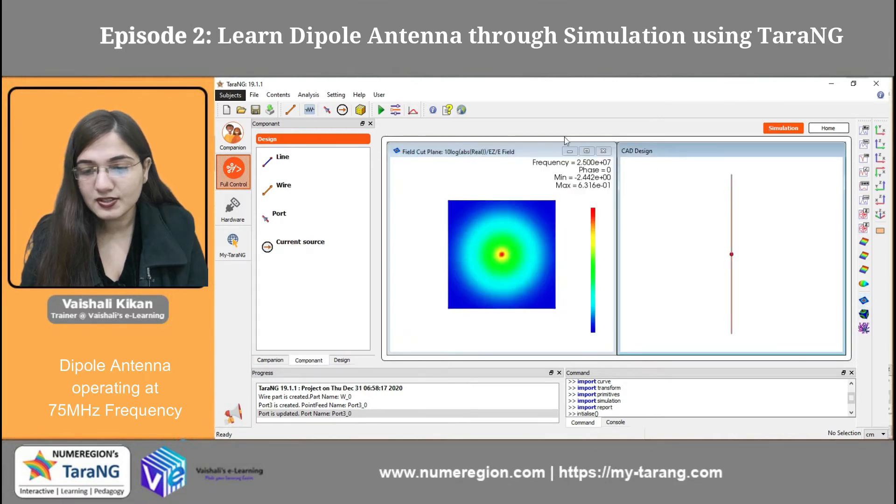
pyautogui.click(586, 152)
pyautogui.click(587, 152)
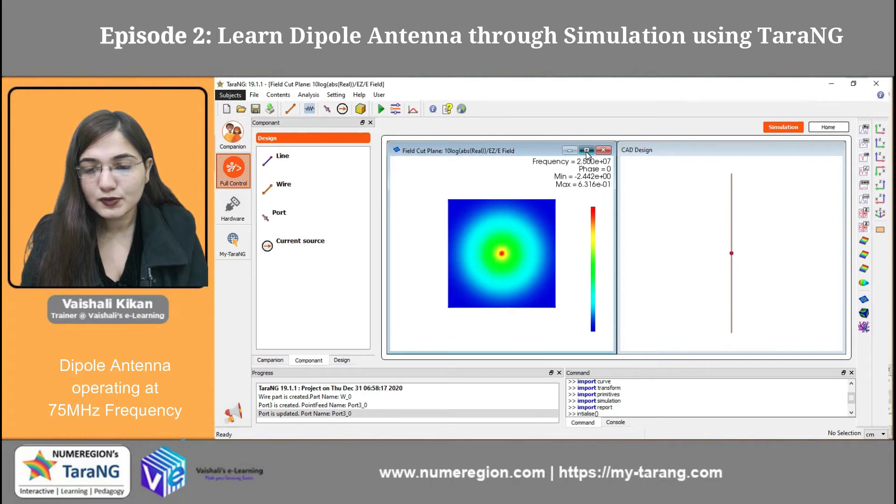
pyautogui.moveTo(583, 249); pyautogui.dragTo(655, 196)
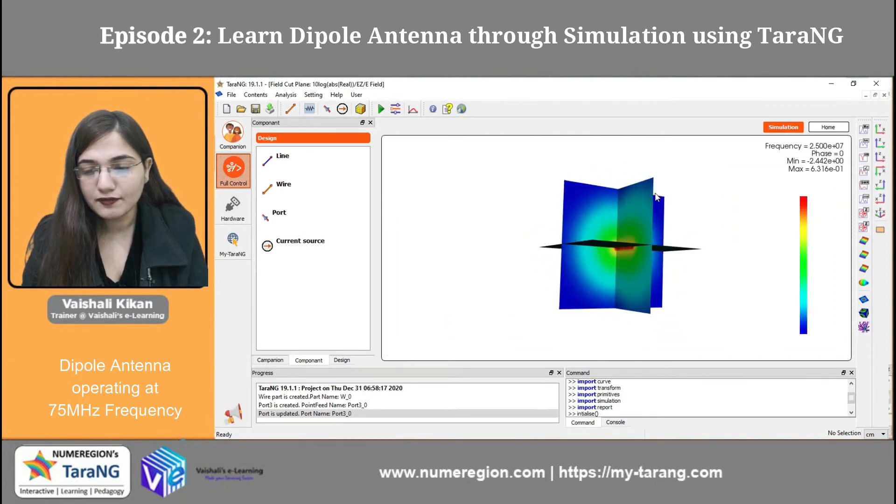
# Step: Play the phase animation of the E-field cut planes and examine the changing field around the dipole from several angles
pyautogui.rightClick(585, 194)
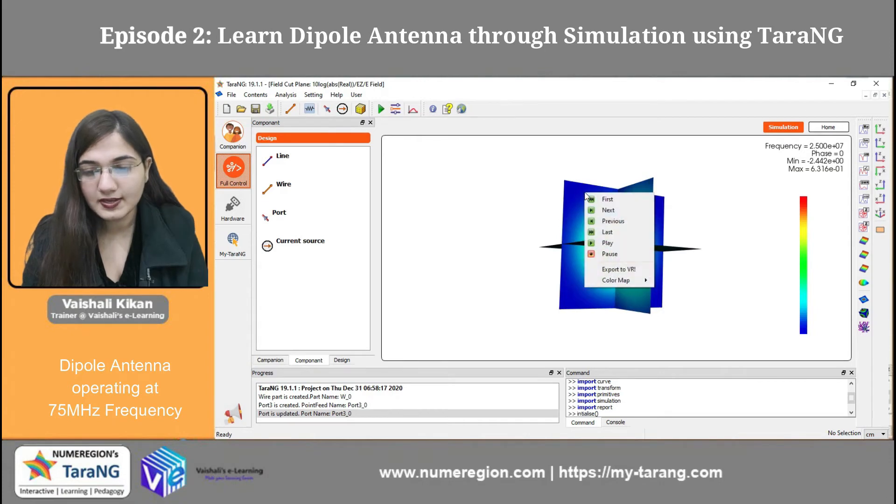
pyautogui.click(614, 245)
pyautogui.scroll(-5, 614, 248)
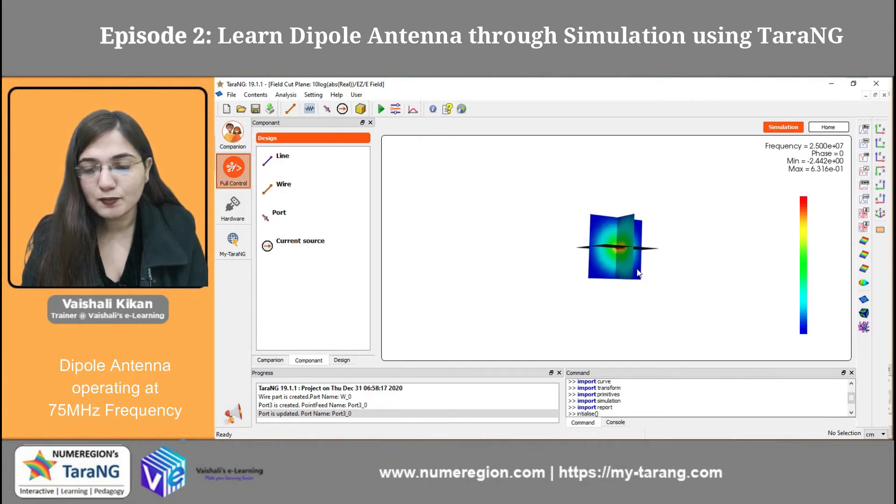
pyautogui.scroll(2, 603, 279)
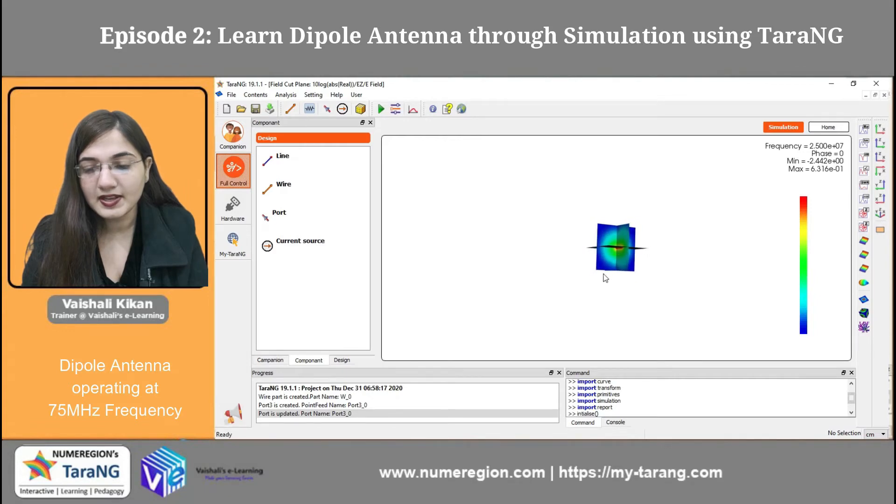
pyautogui.scroll(-4, 605, 281)
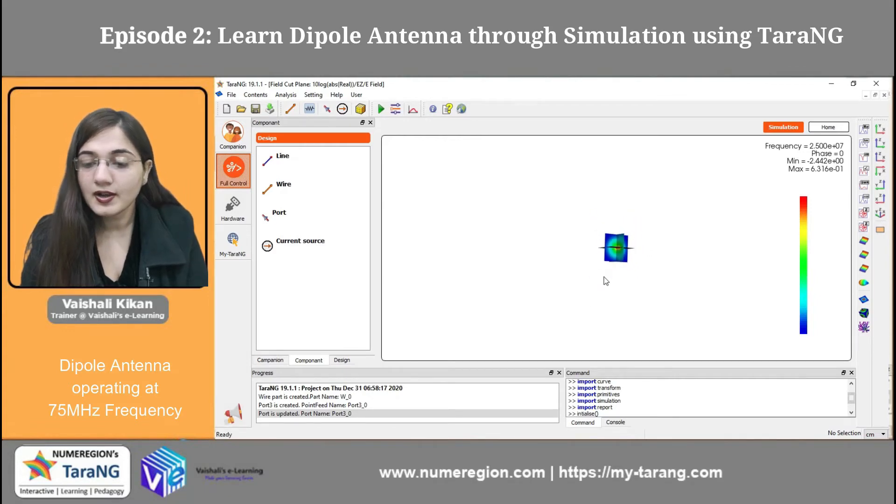
pyautogui.scroll(8, 605, 280)
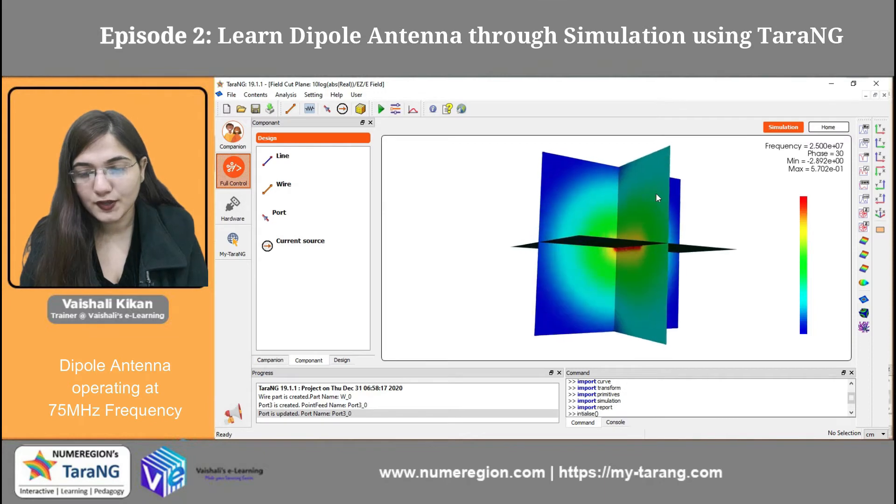
pyautogui.scroll(-4, 674, 184)
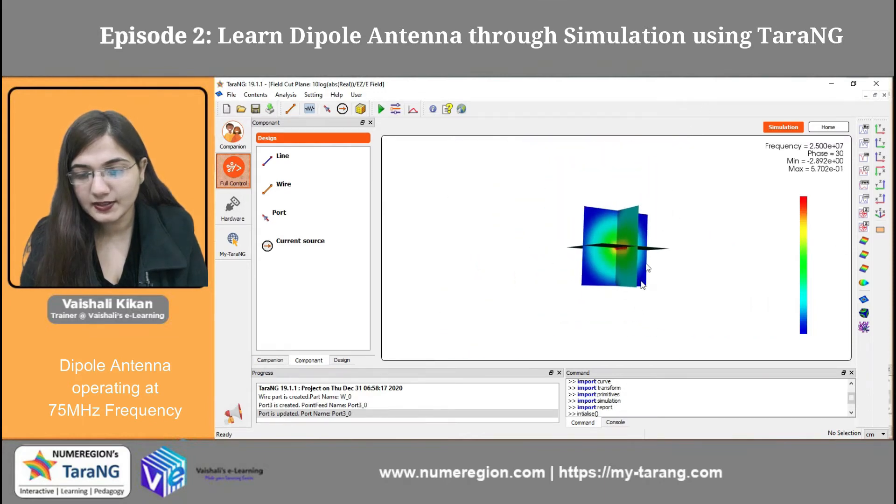
pyautogui.scroll(6, 700, 164)
pyautogui.moveTo(721, 129); pyautogui.dragTo(656, 220)
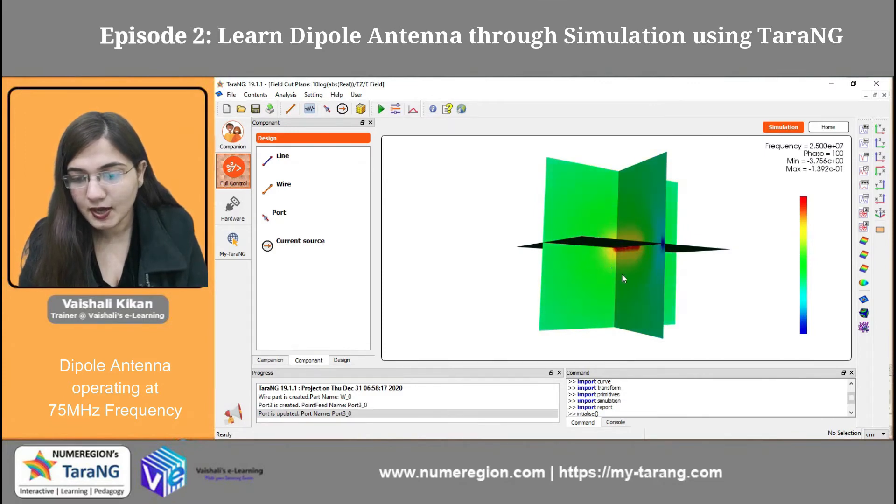
pyautogui.moveTo(636, 281); pyautogui.dragTo(585, 248)
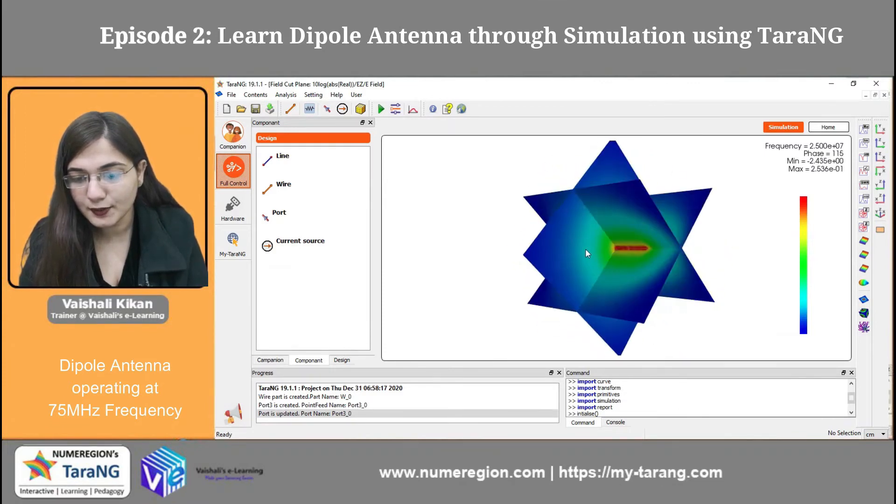
pyautogui.moveTo(652, 239); pyautogui.dragTo(582, 356)
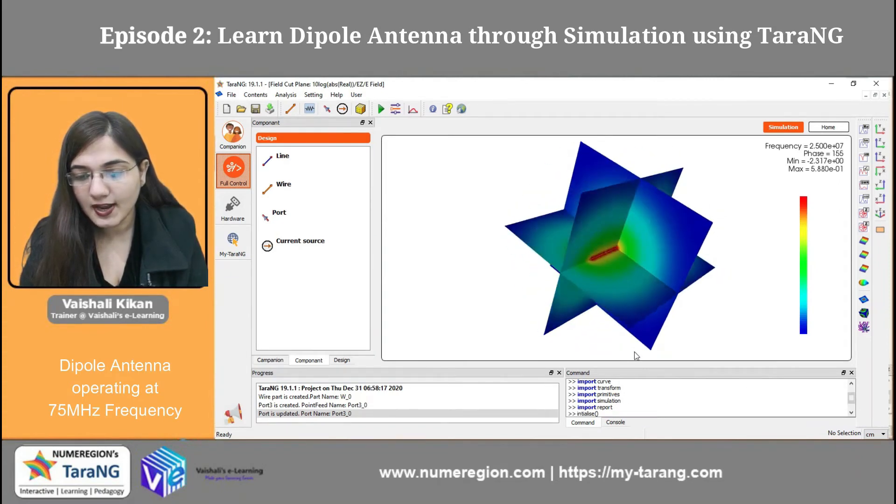
# Step: Open the total E-field contour at 75 MHz, close its duplicate window and examine the contour surfaces in a maximised, rotated view
pyautogui.click(864, 311)
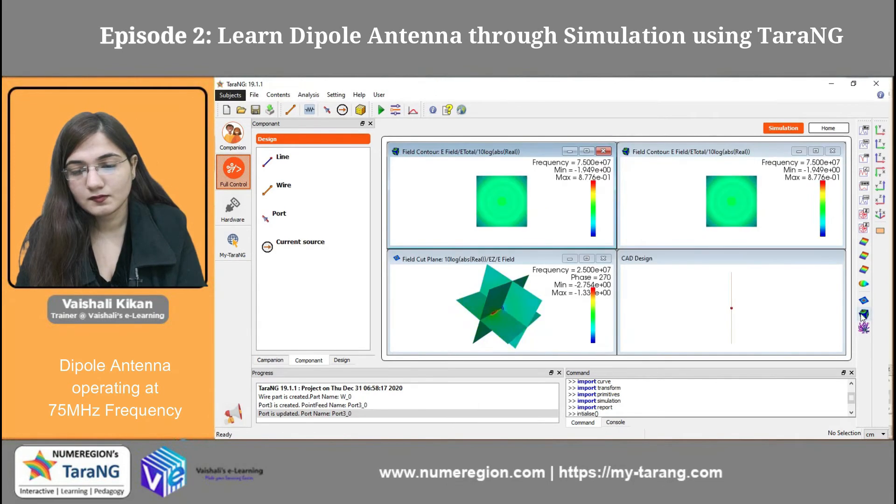
pyautogui.click(832, 152)
pyautogui.click(587, 151)
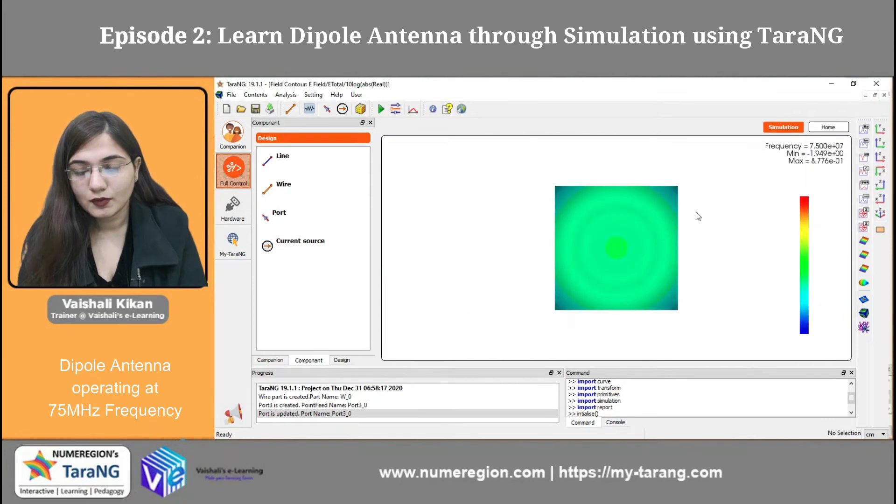
pyautogui.moveTo(634, 237); pyautogui.dragTo(657, 289)
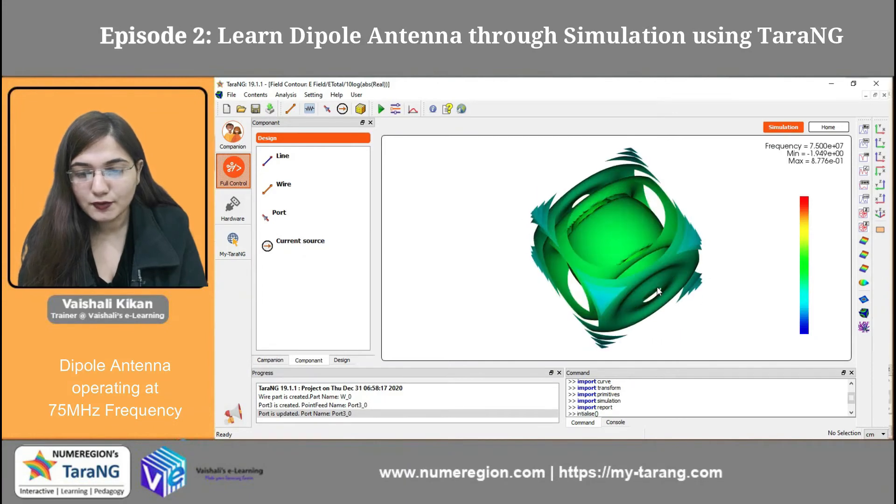
# Step: Play the phase animation of the total E-field contour at 75 MHz and examine how its surfaces change
pyautogui.rightClick(630, 243)
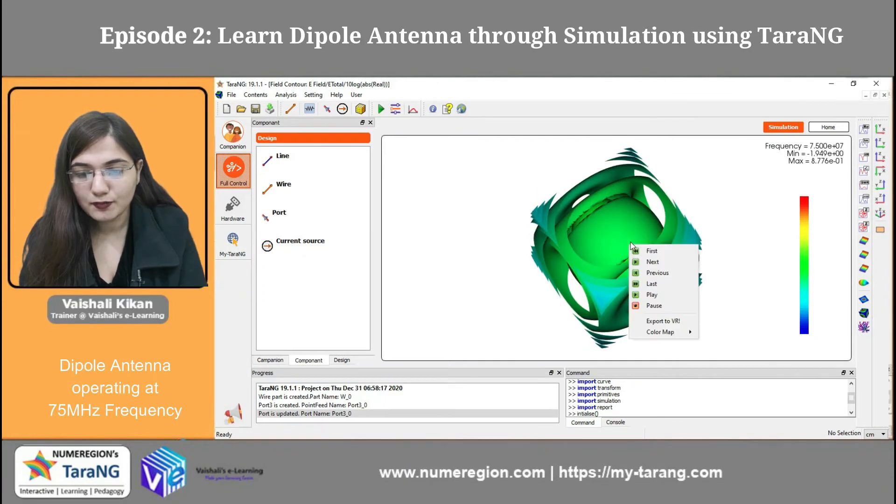
pyautogui.click(649, 295)
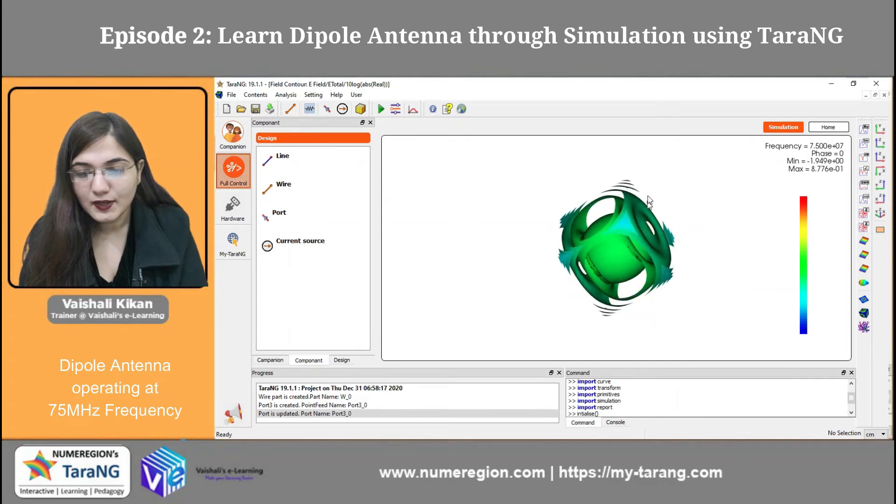
# Step: Open the real E-field flux lines at 75 MHz maximised, play their phase animation and examine them from a rotated view
pyautogui.click(864, 329)
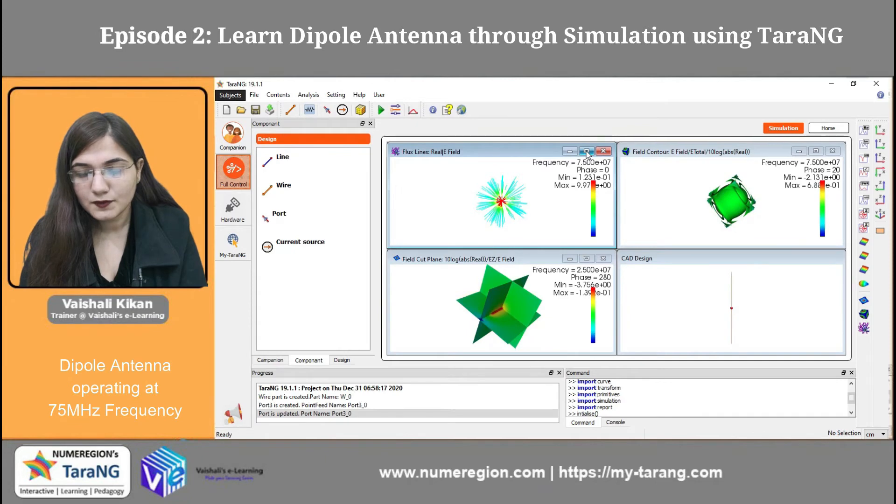
pyautogui.click(587, 151)
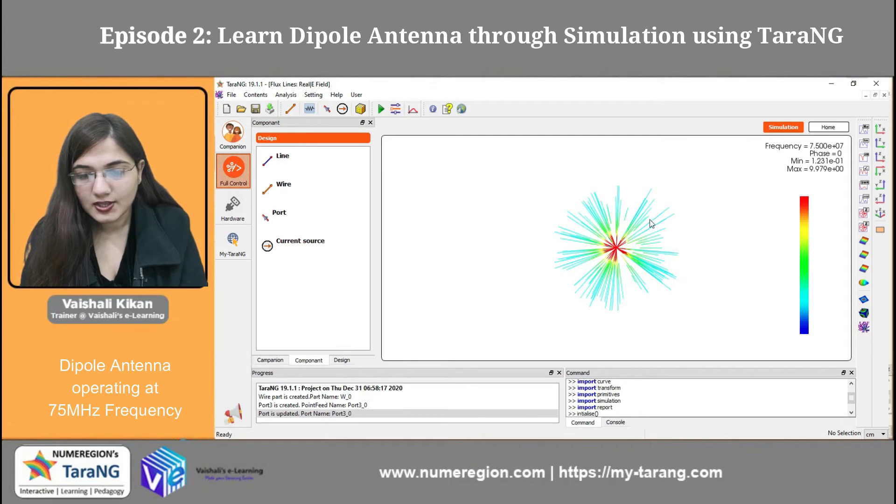
pyautogui.rightClick(574, 231)
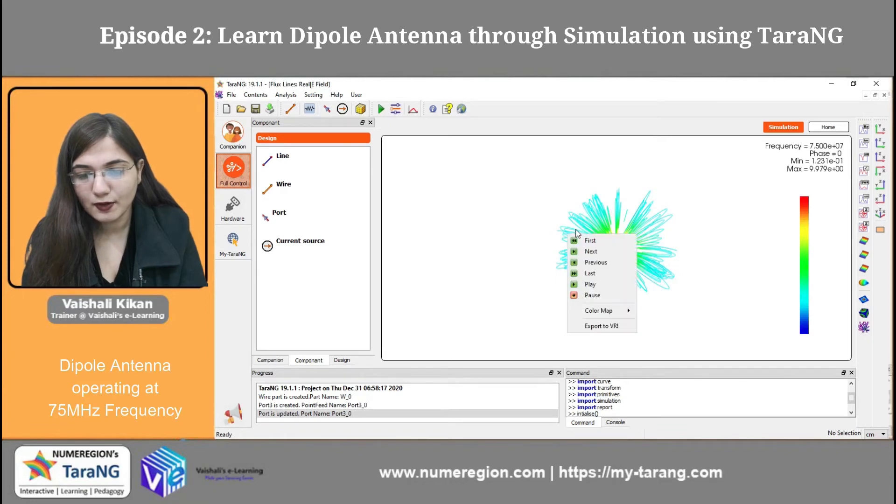
pyautogui.click(593, 284)
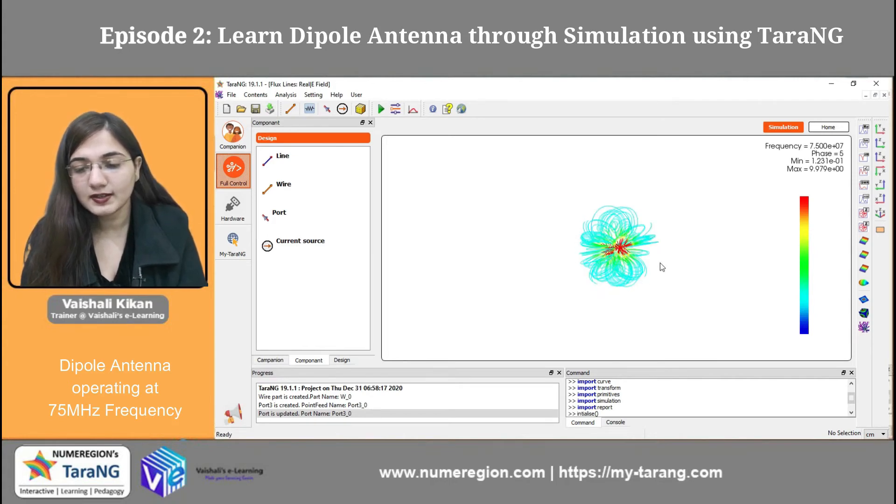
pyautogui.moveTo(592, 262); pyautogui.dragTo(624, 252)
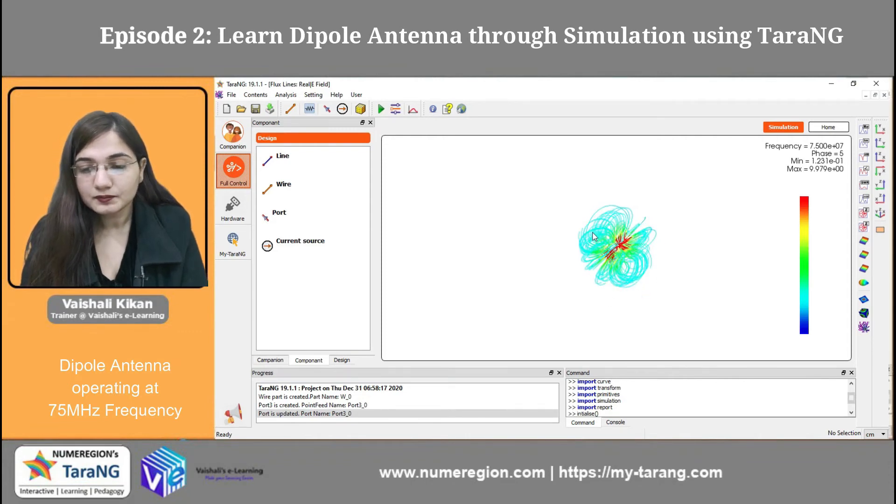
# Step: Open the 3D radiation pattern result for gain
pyautogui.click(864, 285)
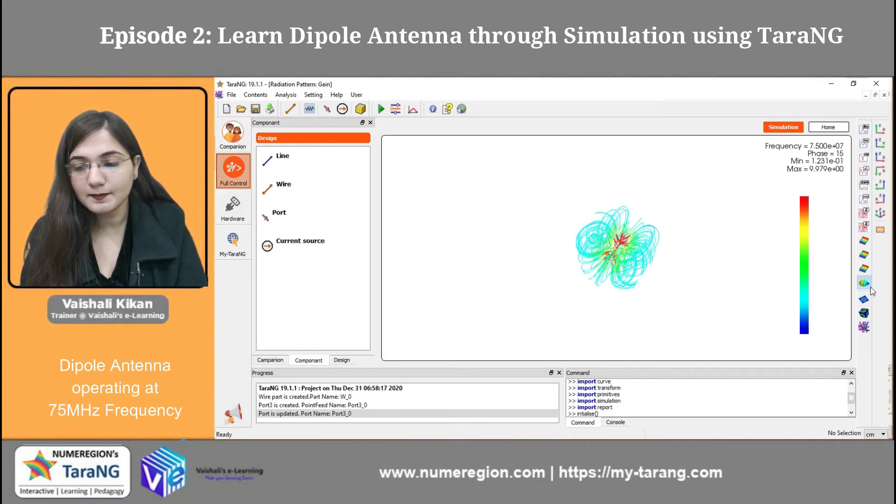